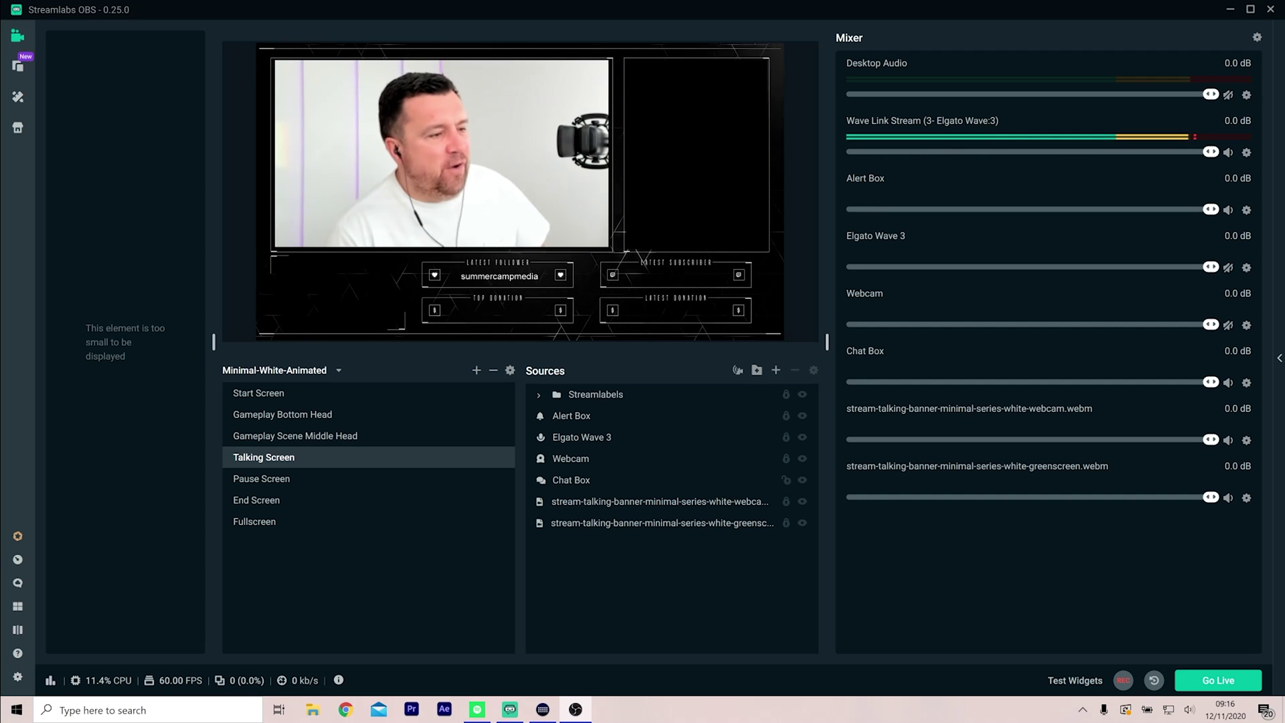
# Bring up the Stream Deck configuration window and move it lower on screen
pyautogui.click(542, 711)
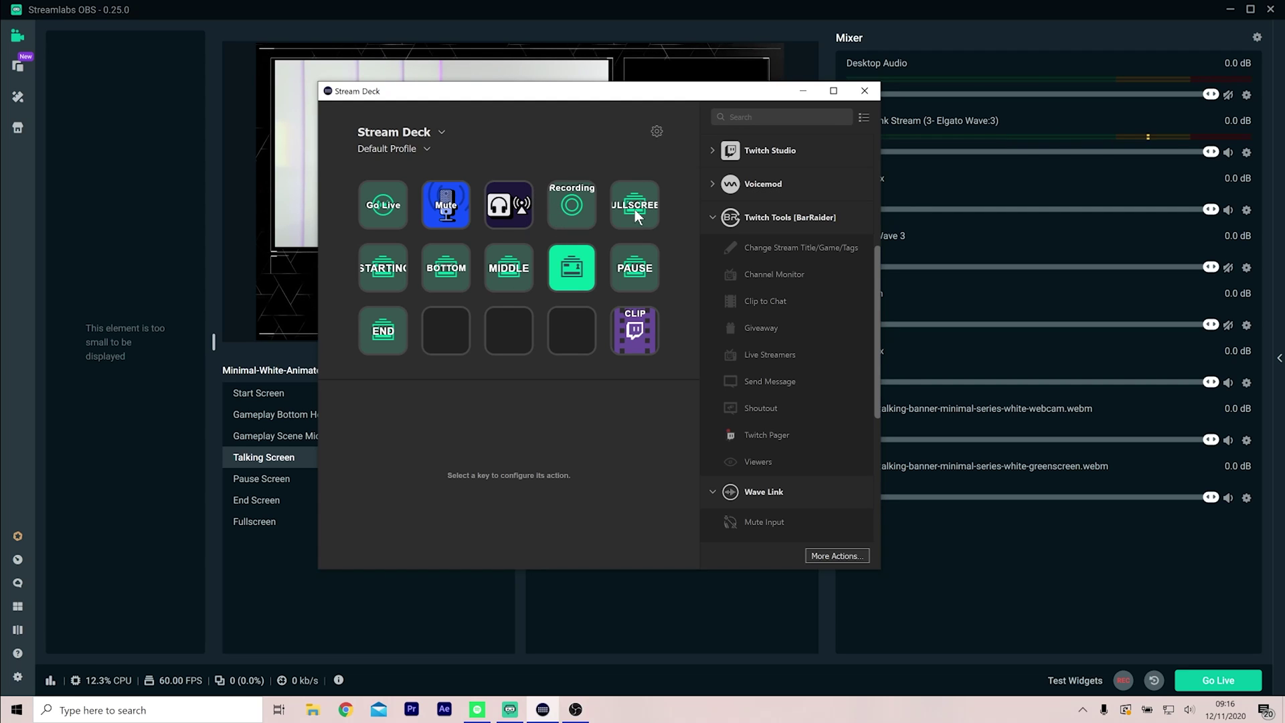
pyautogui.moveTo(643, 94); pyautogui.dragTo(665, 402)
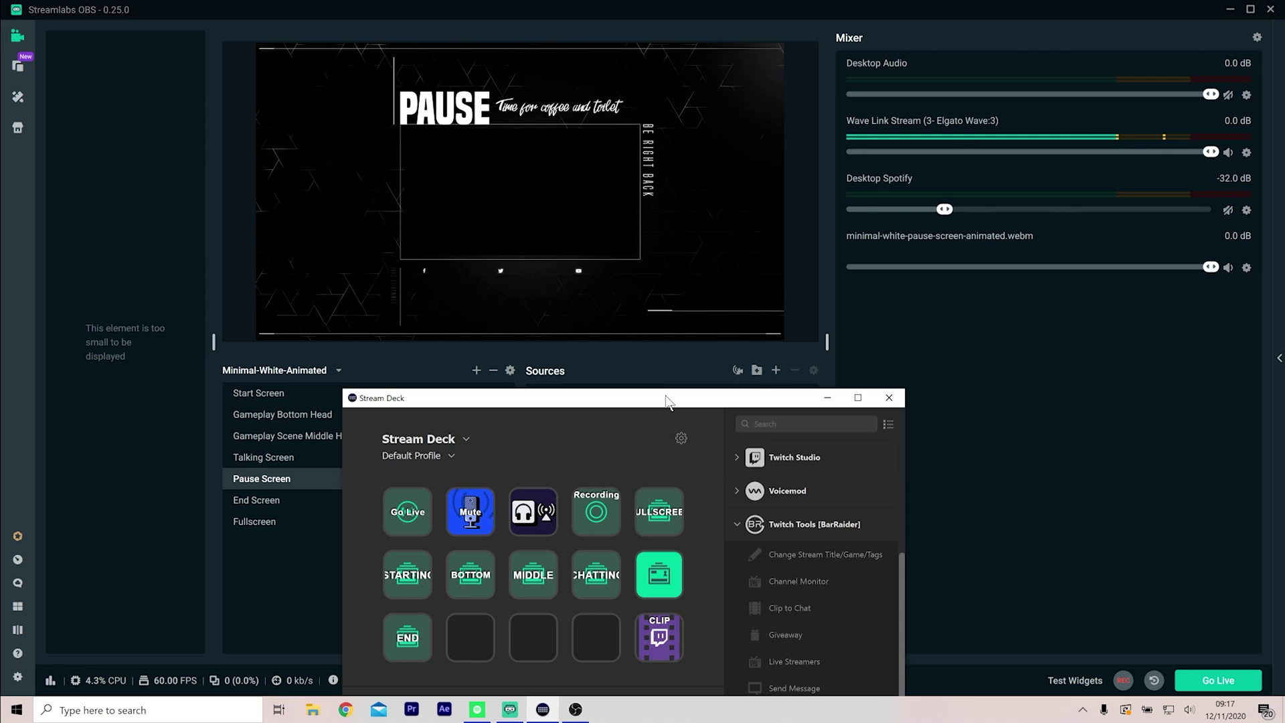
# Move the Stream Deck window fully back on screen and expand the Stream Deck action category
pyautogui.moveTo(666, 400); pyautogui.dragTo(668, 296)
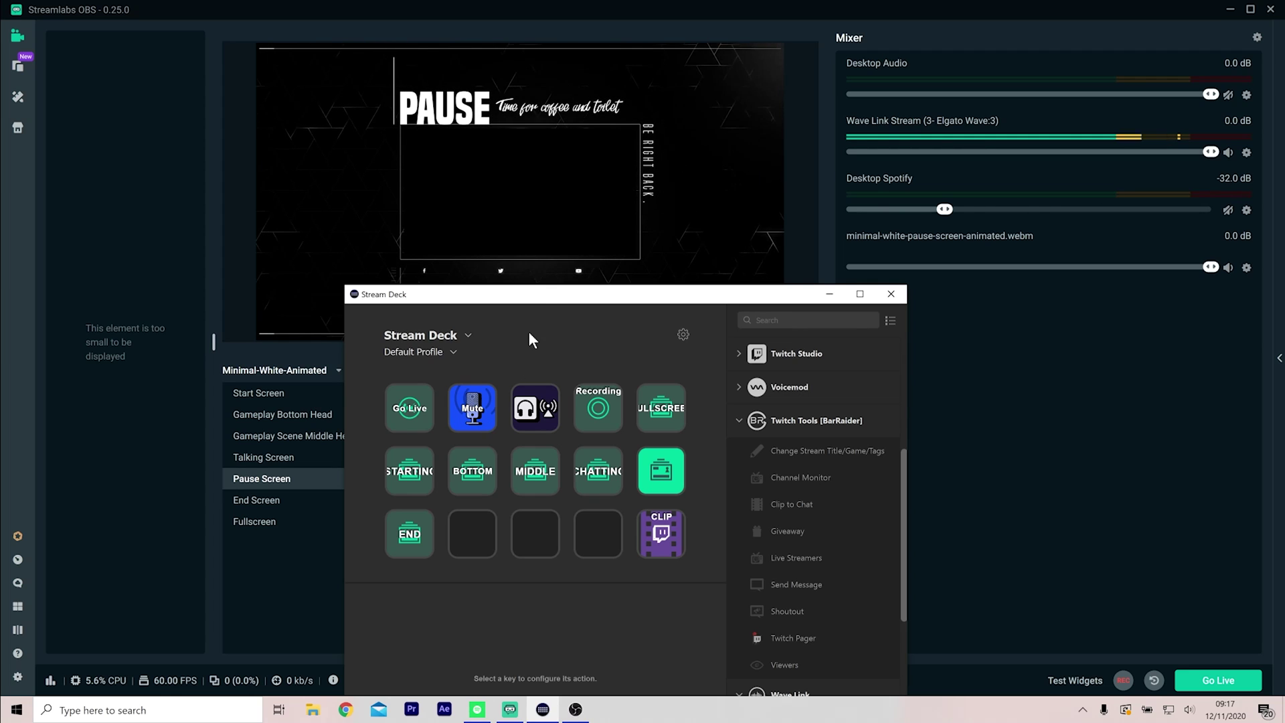
pyautogui.moveTo(545, 295); pyautogui.dragTo(492, 93)
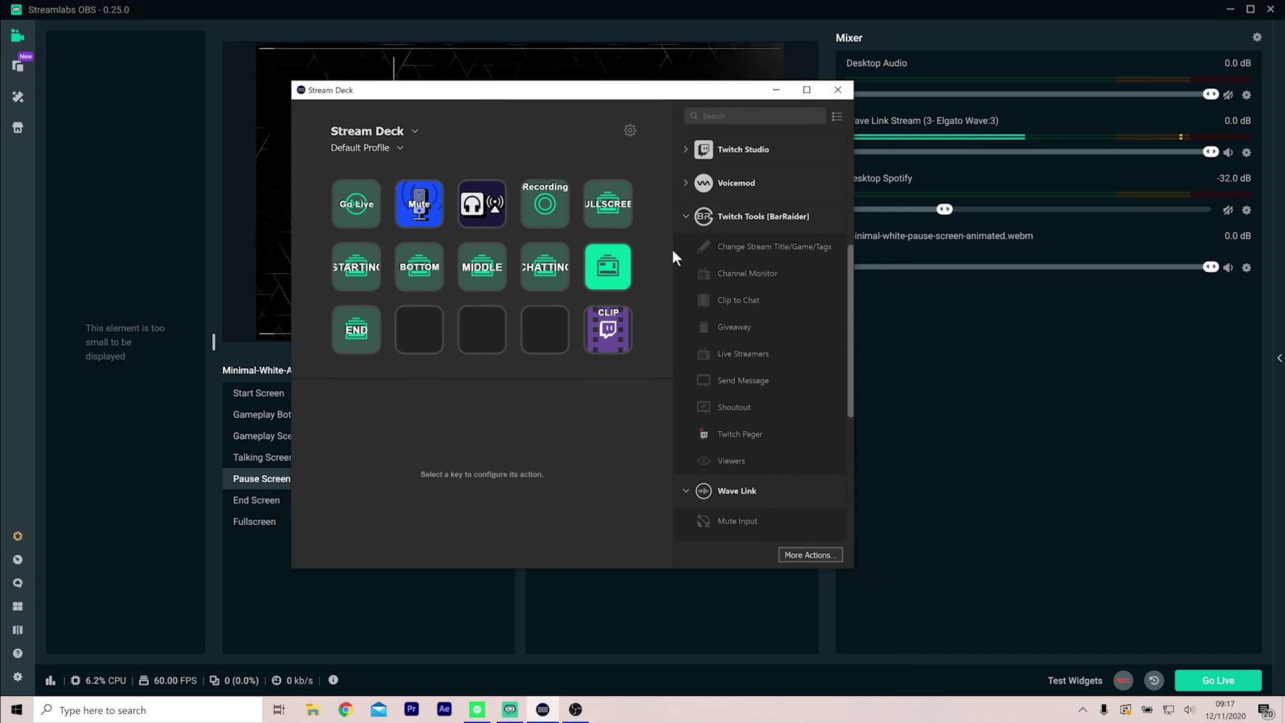
pyautogui.scroll(5, 756, 315)
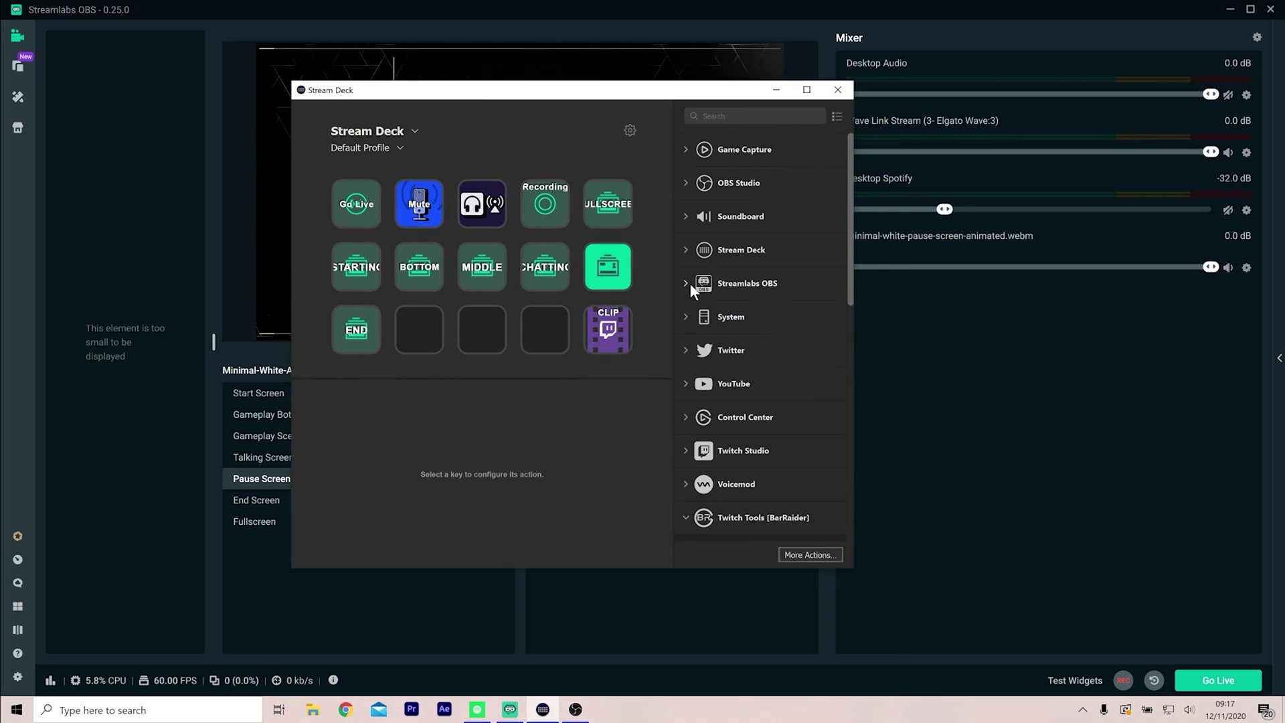
pyautogui.click(687, 251)
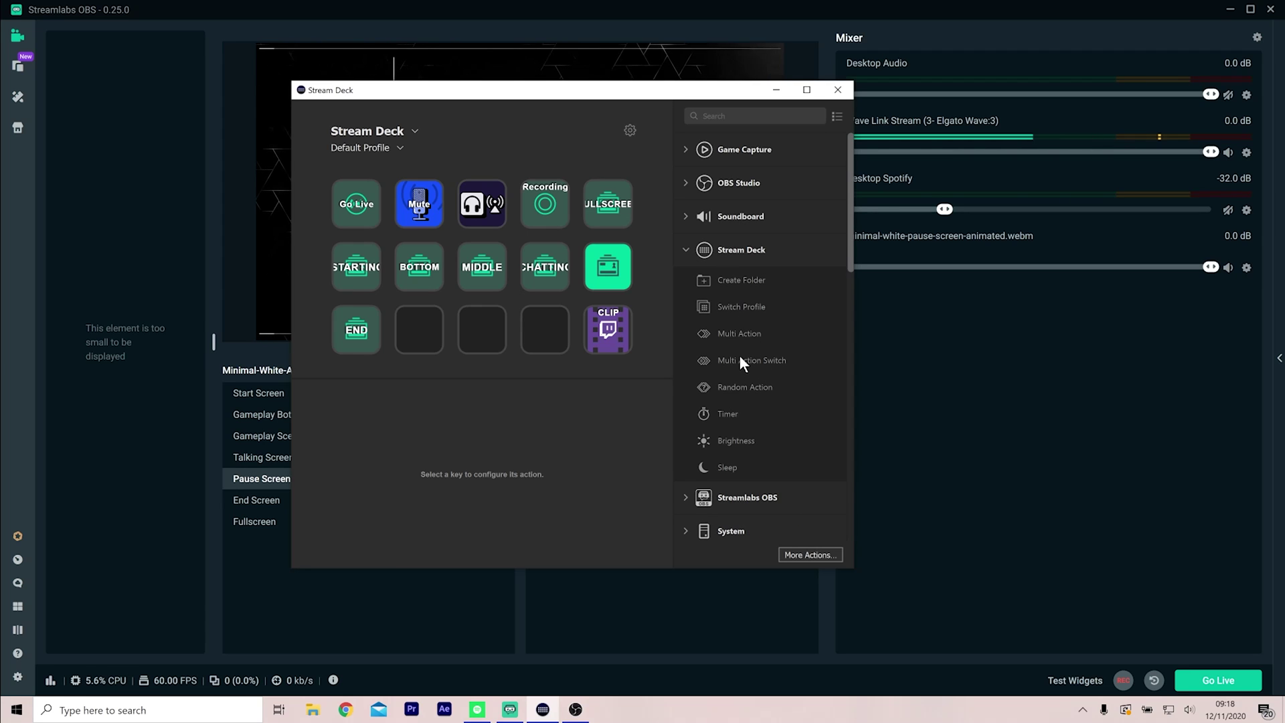
# Drop a Multi Action Switch onto an empty key
pyautogui.moveTo(739, 361); pyautogui.dragTo(424, 326)
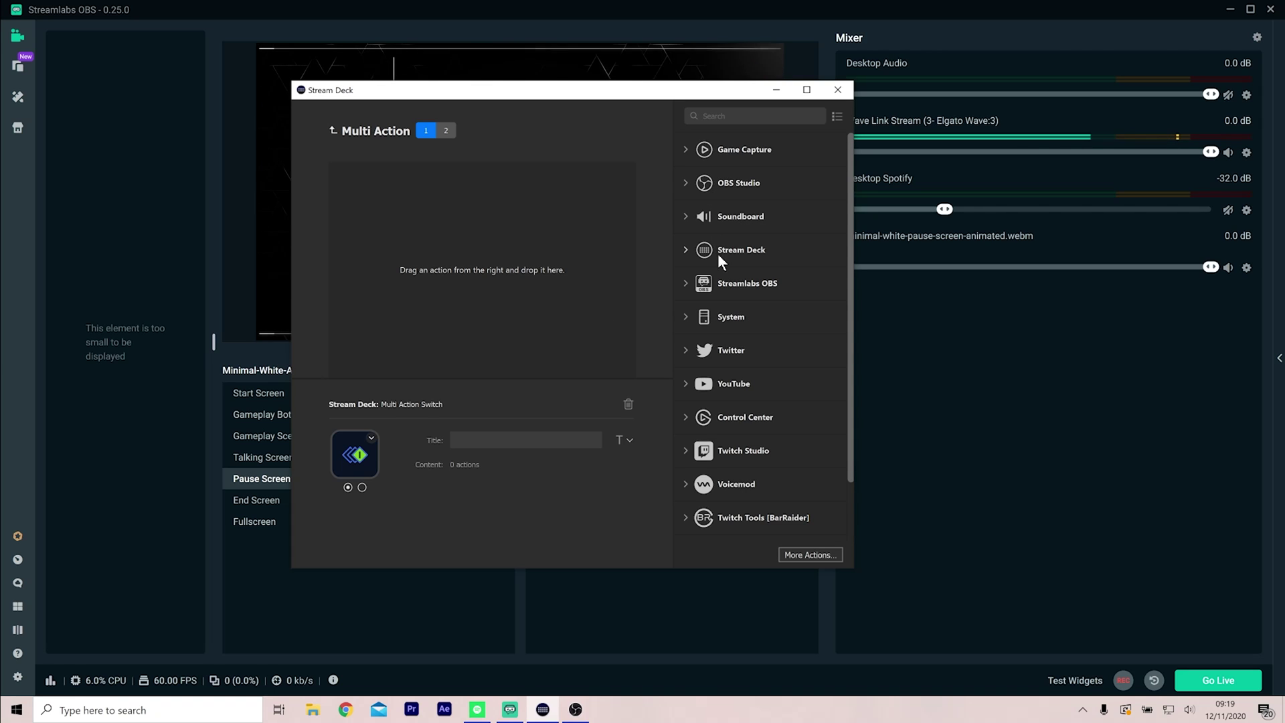
# Add a Streamlabs OBS Scene action titled PAUSE targeting Pause Screen, keeping the Minimal-White-Animated collection
pyautogui.click(684, 283)
pyautogui.moveTo(724, 311); pyautogui.dragTo(403, 217)
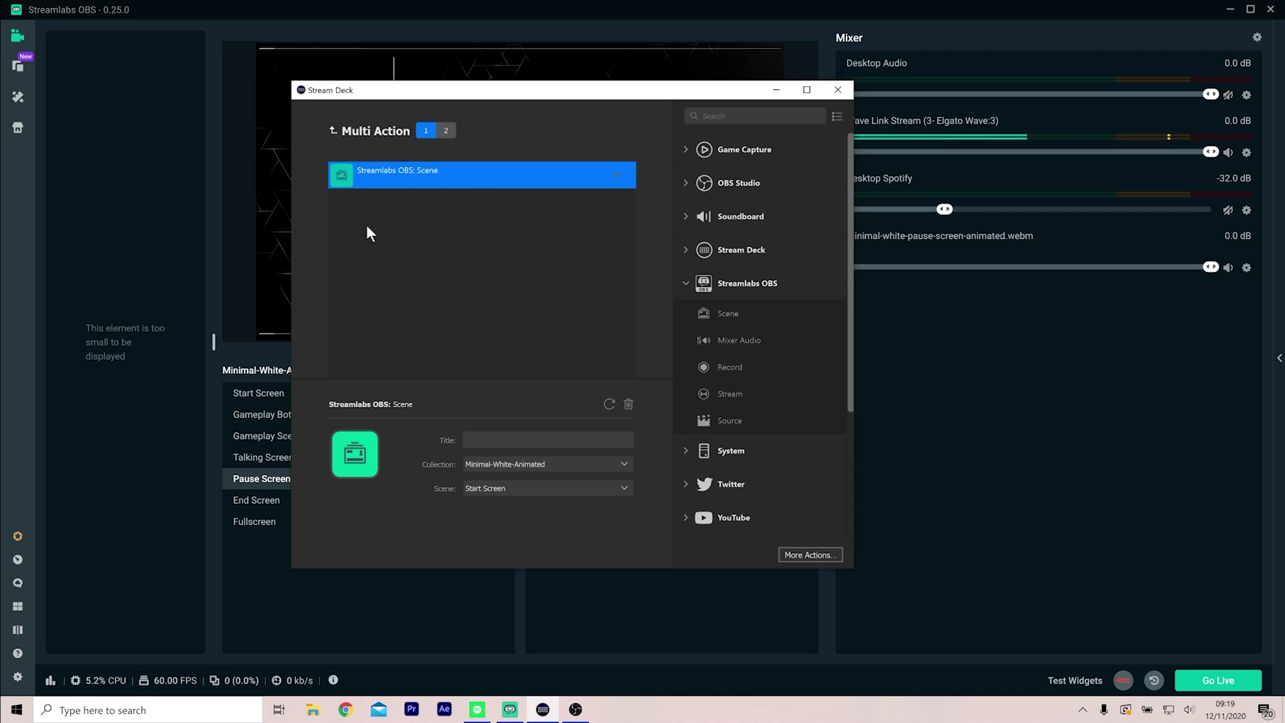
pyautogui.click(535, 439)
pyautogui.write('PAUSE')
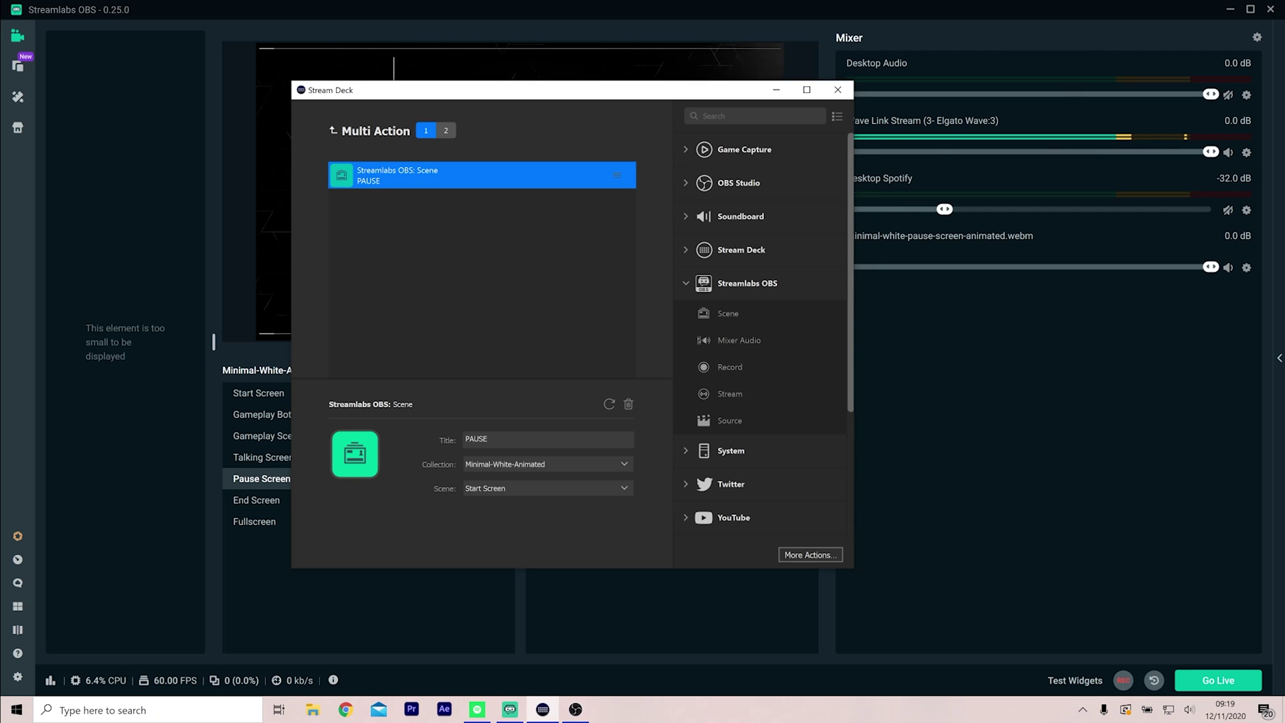
pyautogui.click(532, 487)
pyautogui.click(529, 563)
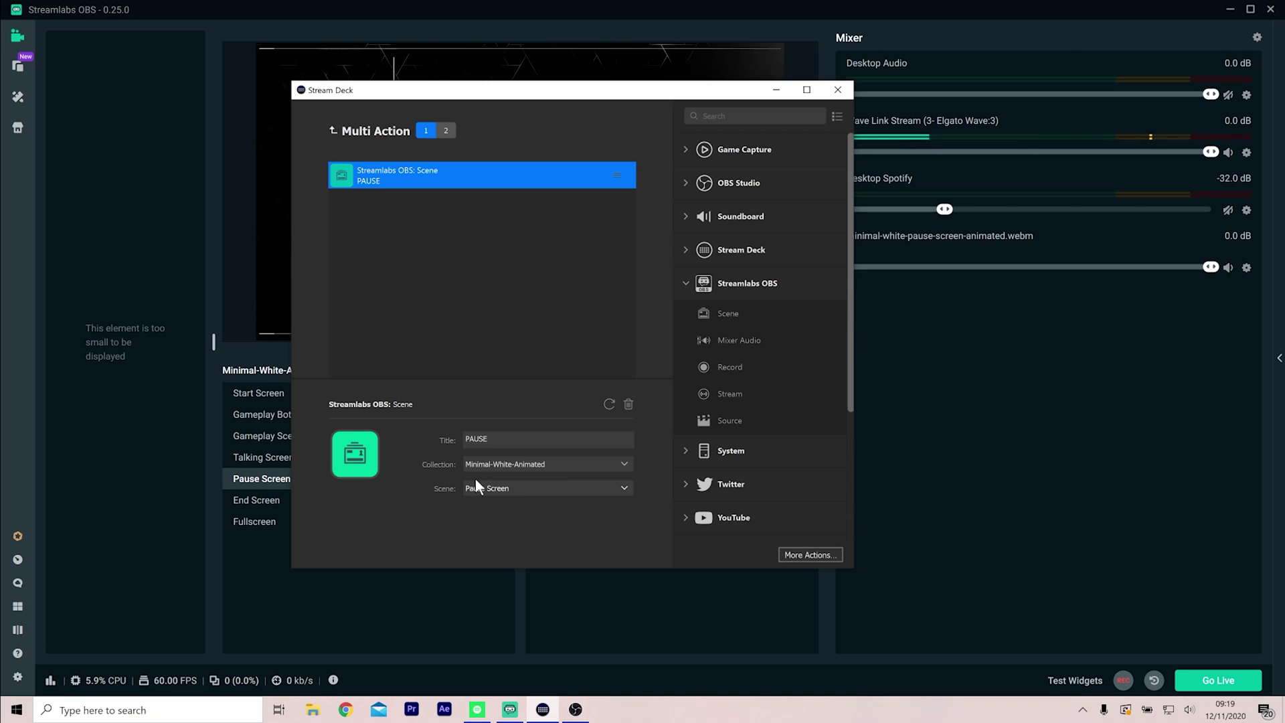
pyautogui.click(623, 464)
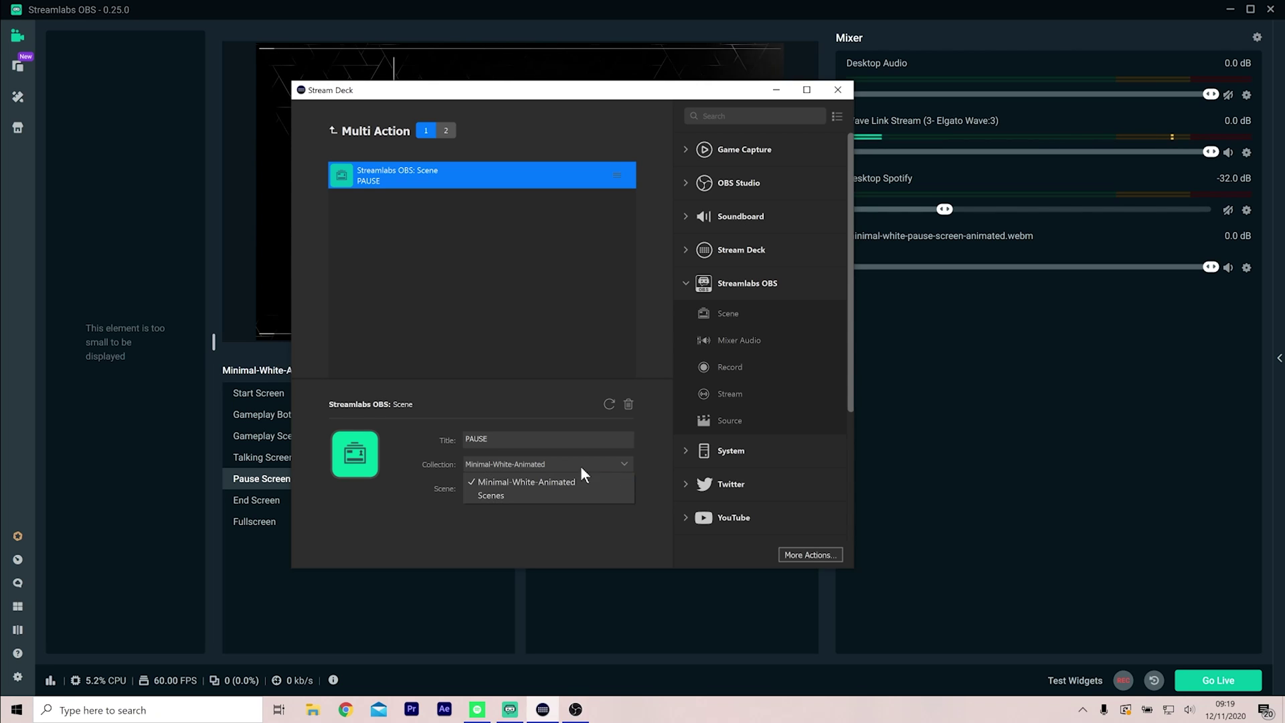
pyautogui.click(532, 482)
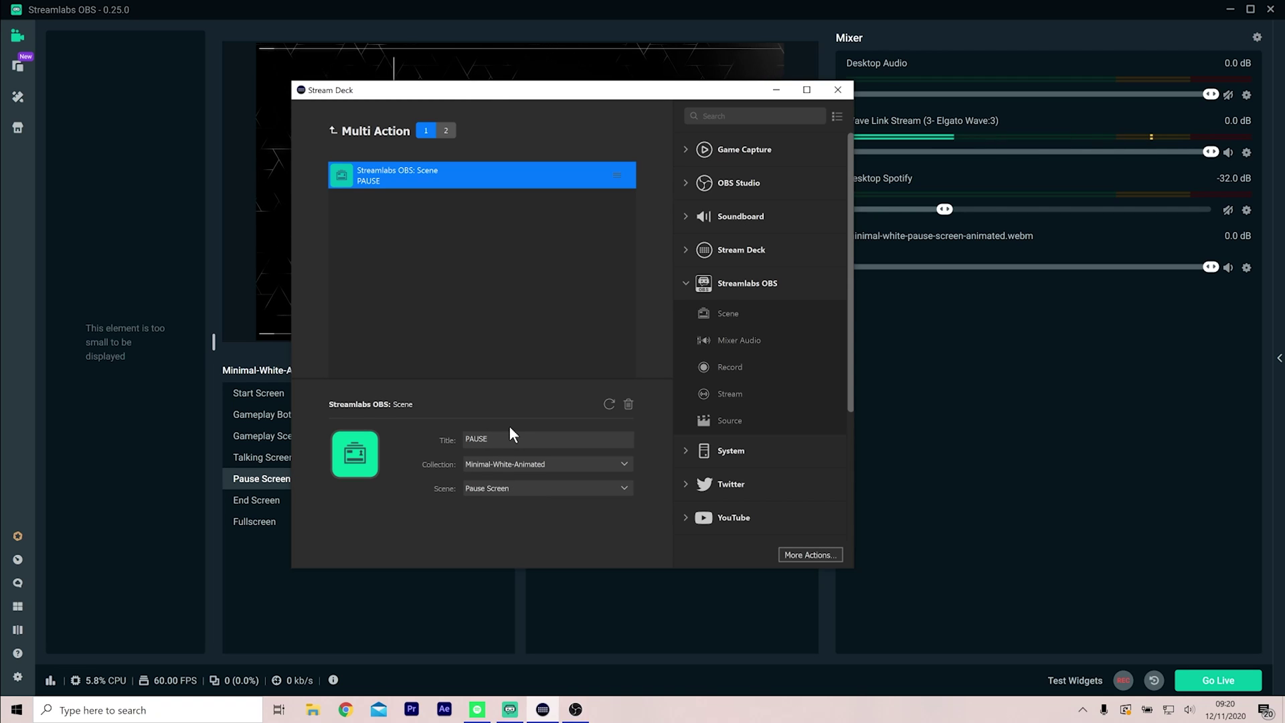
pyautogui.click(515, 264)
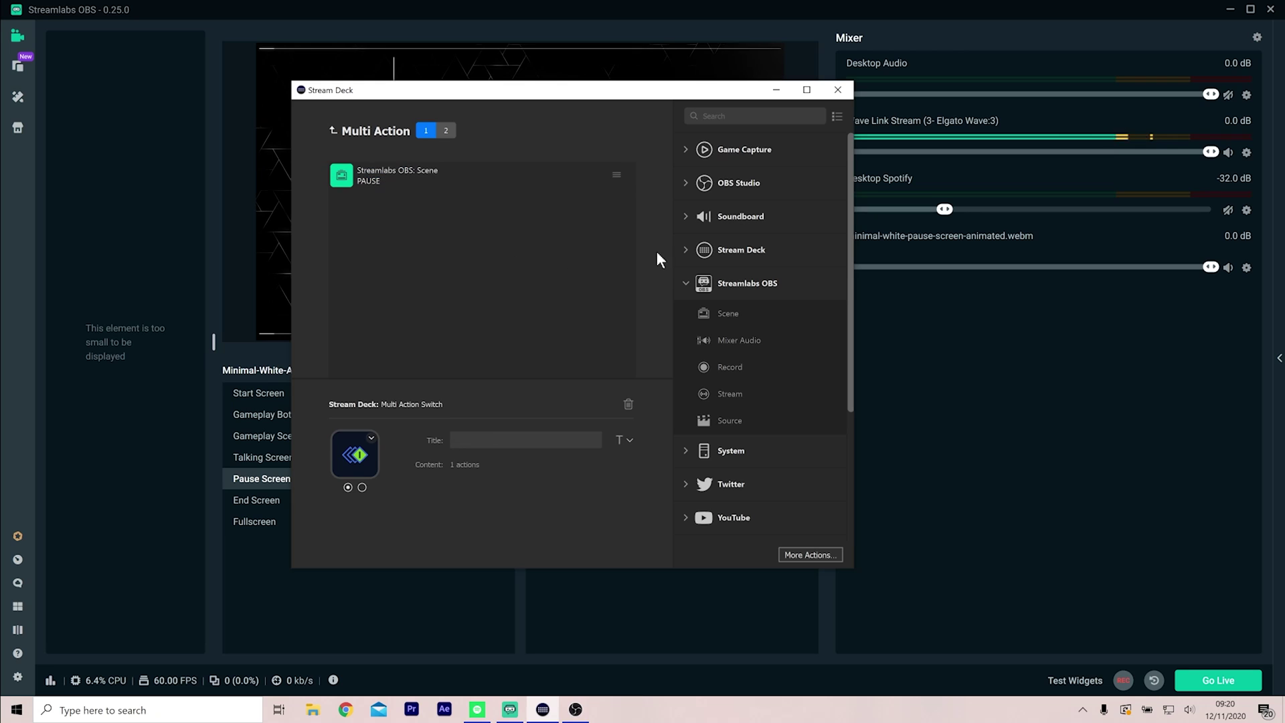
# Add a Wave Link Mute Output titled WAVE3 targeting Stream Mix after the scene action
pyautogui.click(688, 284)
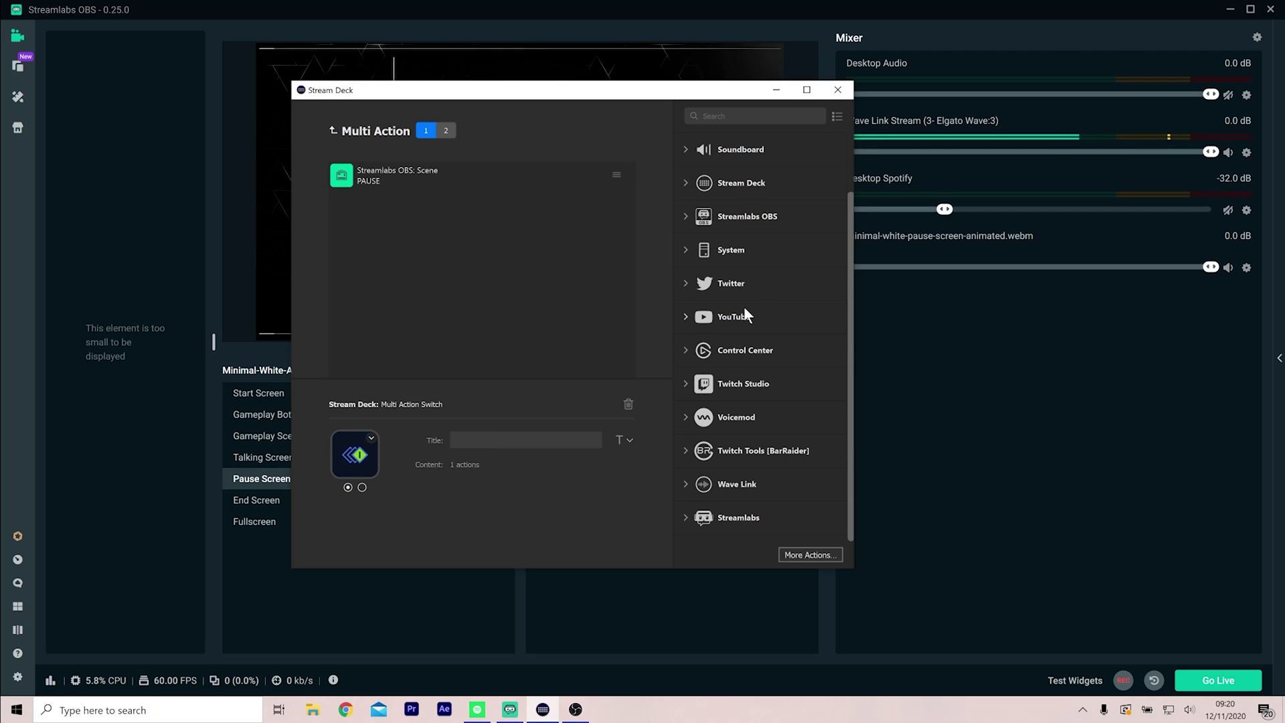
pyautogui.click(686, 483)
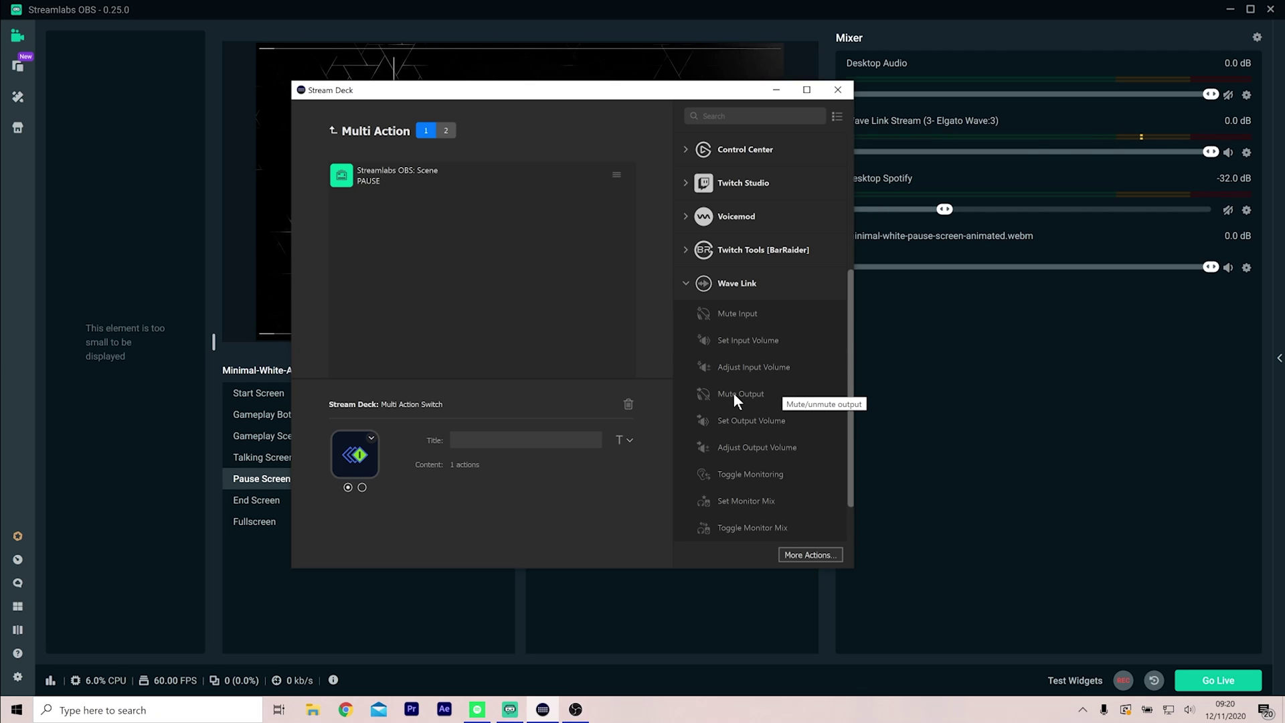
pyautogui.moveTo(733, 392); pyautogui.dragTo(387, 230)
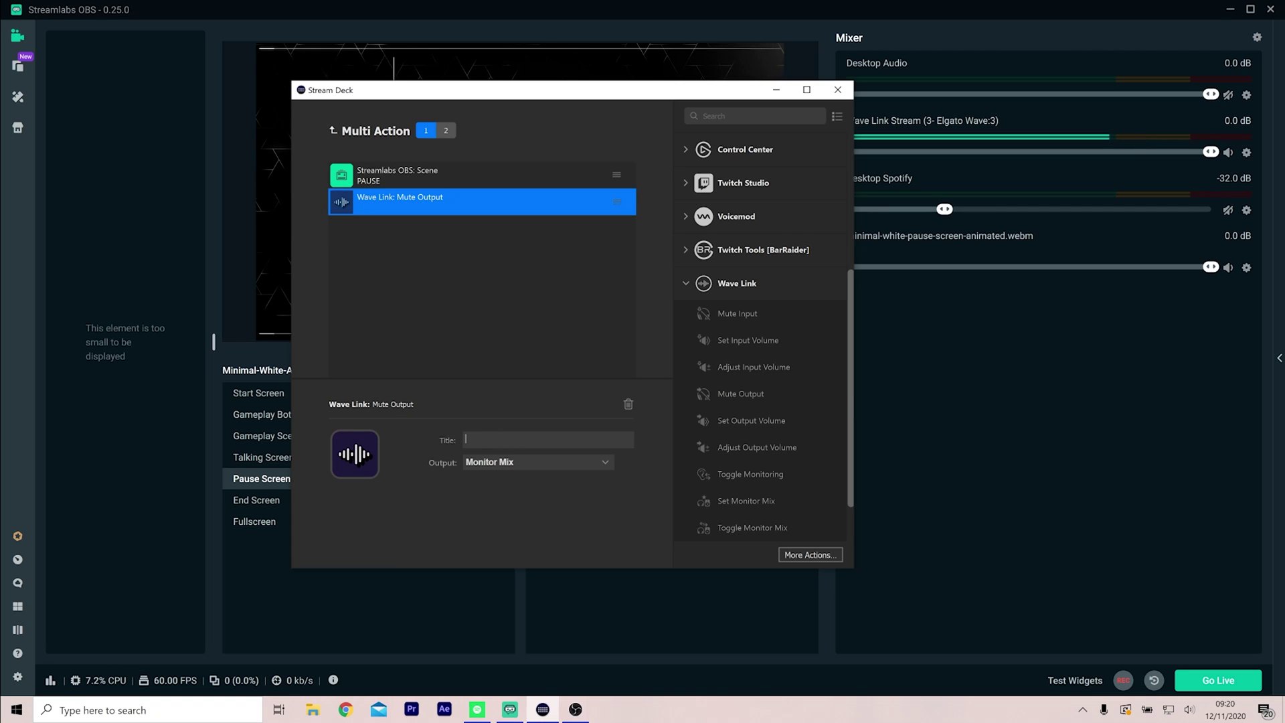
pyautogui.write('WAVE3')
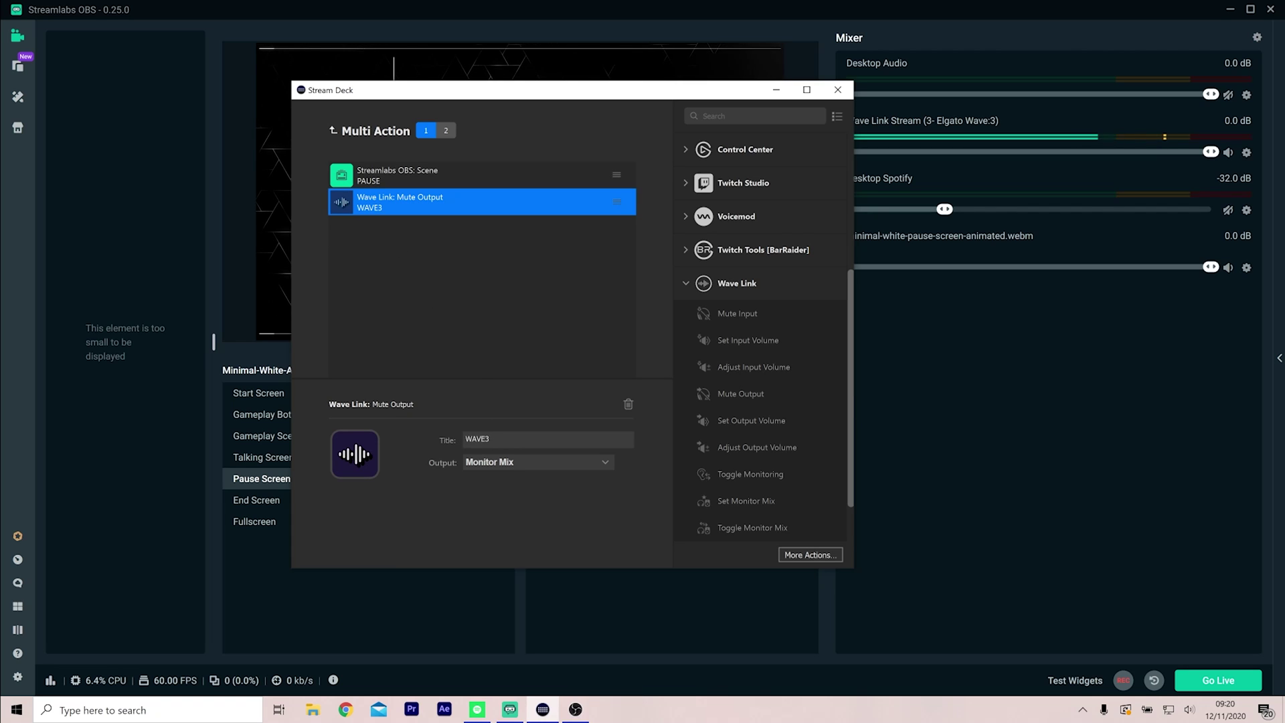
pyautogui.click(538, 460)
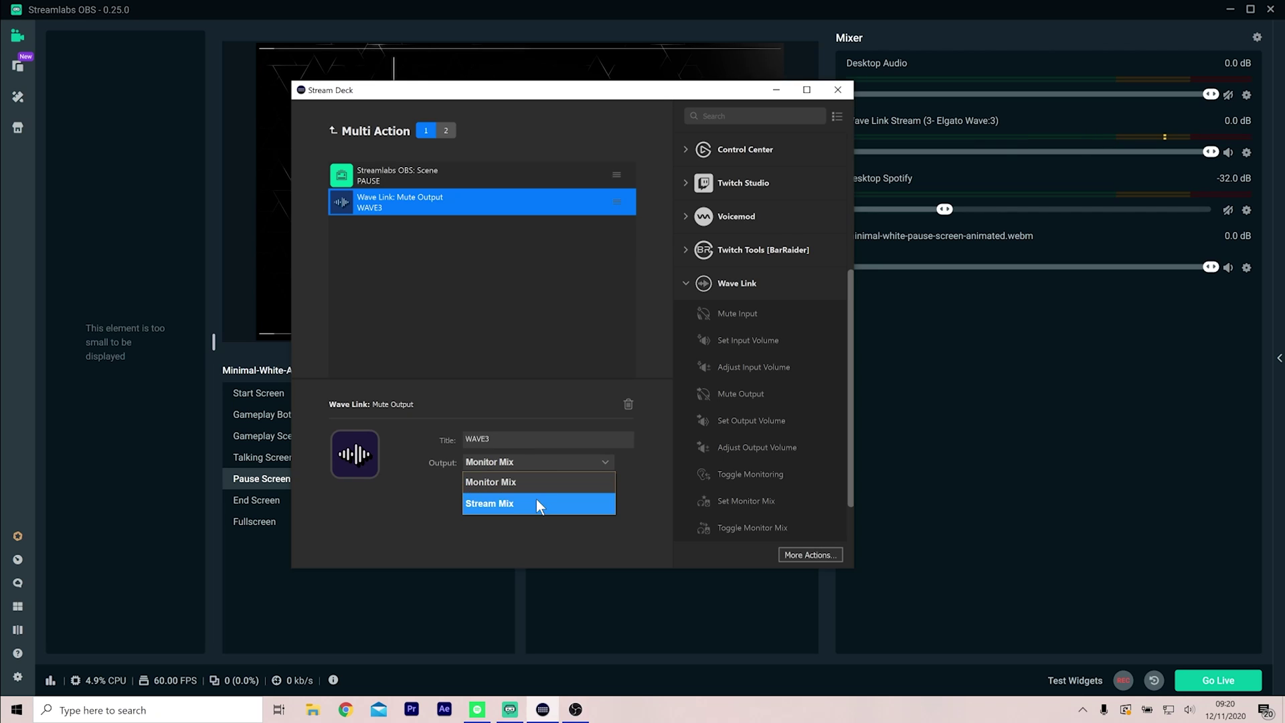
pyautogui.click(538, 504)
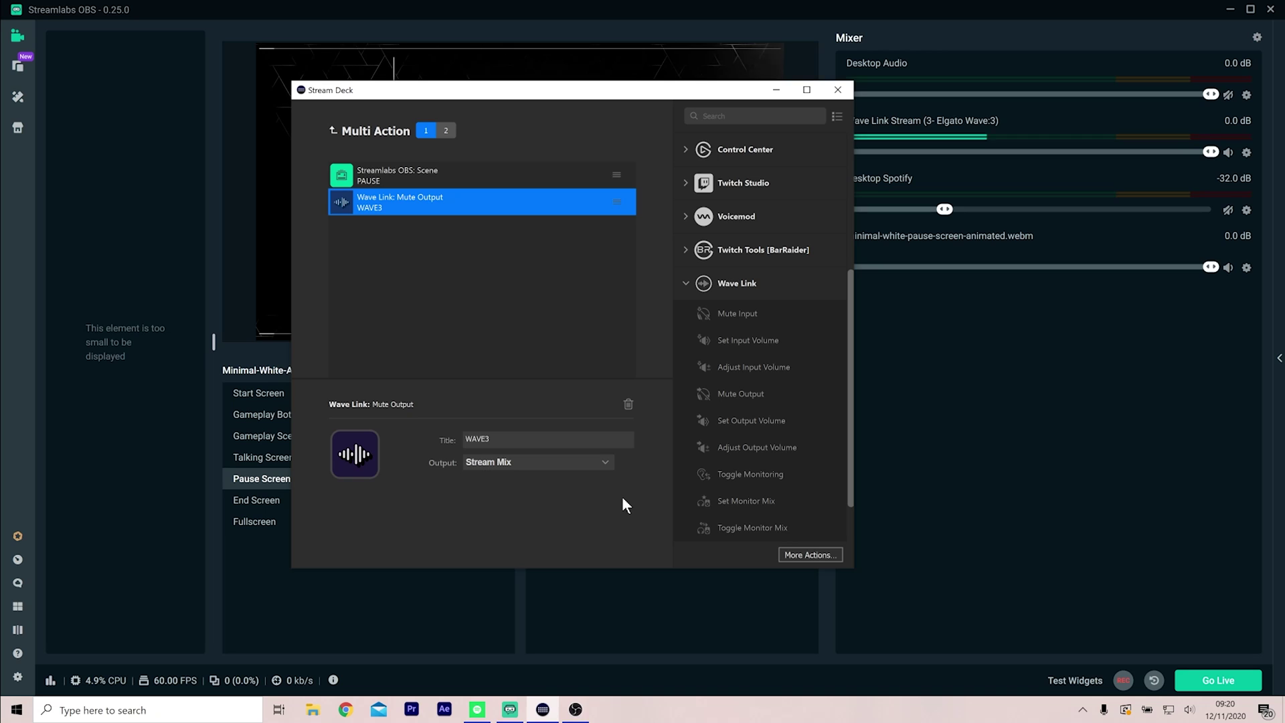
# In the switch's second state, add a Wave Link Mute Output titled WAVE3 targeting Stream Mix
pyautogui.click(447, 130)
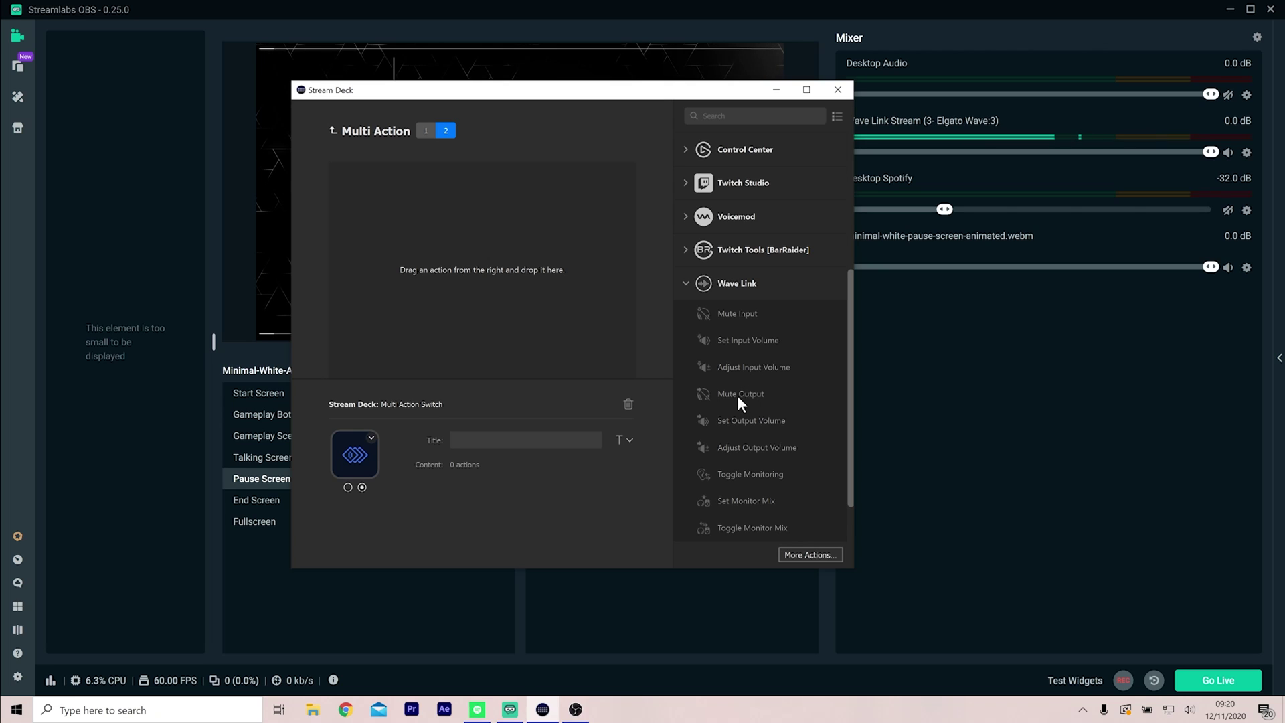
pyautogui.moveTo(737, 395); pyautogui.dragTo(477, 227)
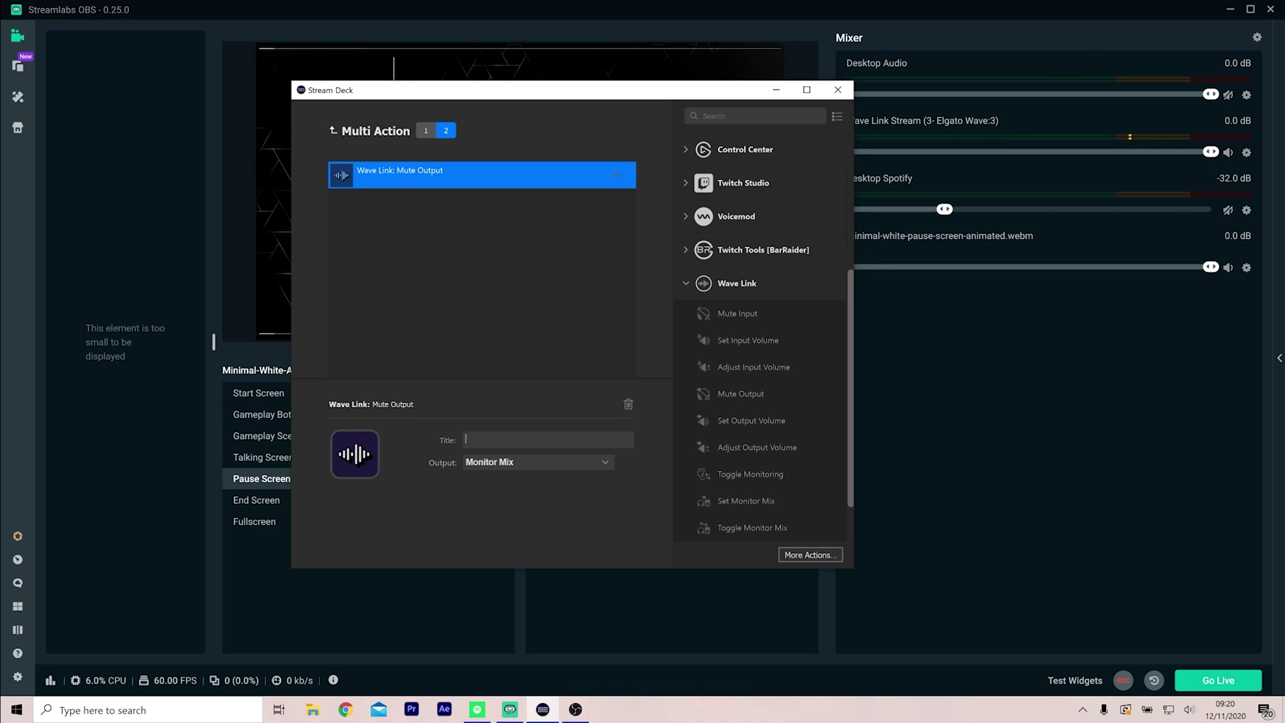
pyautogui.write('WAVE3')
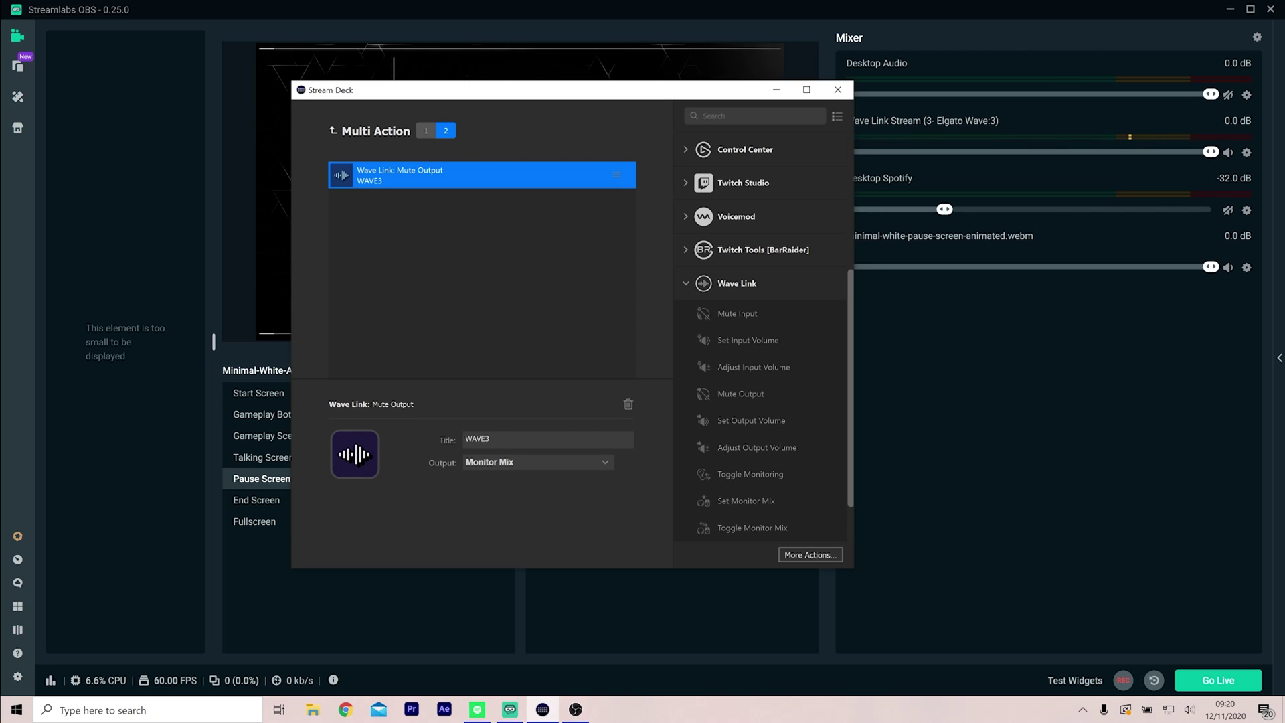
pyautogui.click(507, 459)
pyautogui.click(509, 502)
# Add a Streamlabs OBS Scene action titled BOTTOM that switches to Gameplay Bottom Head
pyautogui.click(687, 284)
pyautogui.scroll(2, 760, 331)
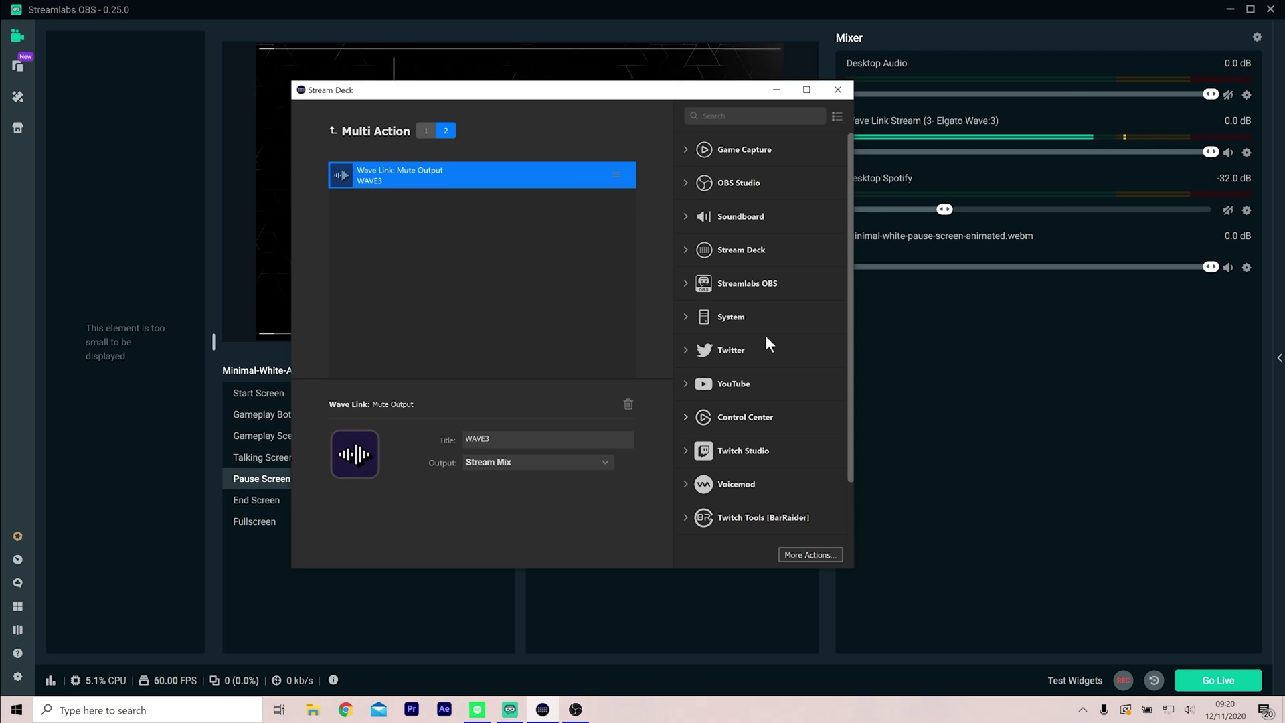
pyautogui.click(686, 277)
pyautogui.moveTo(732, 310); pyautogui.dragTo(508, 254)
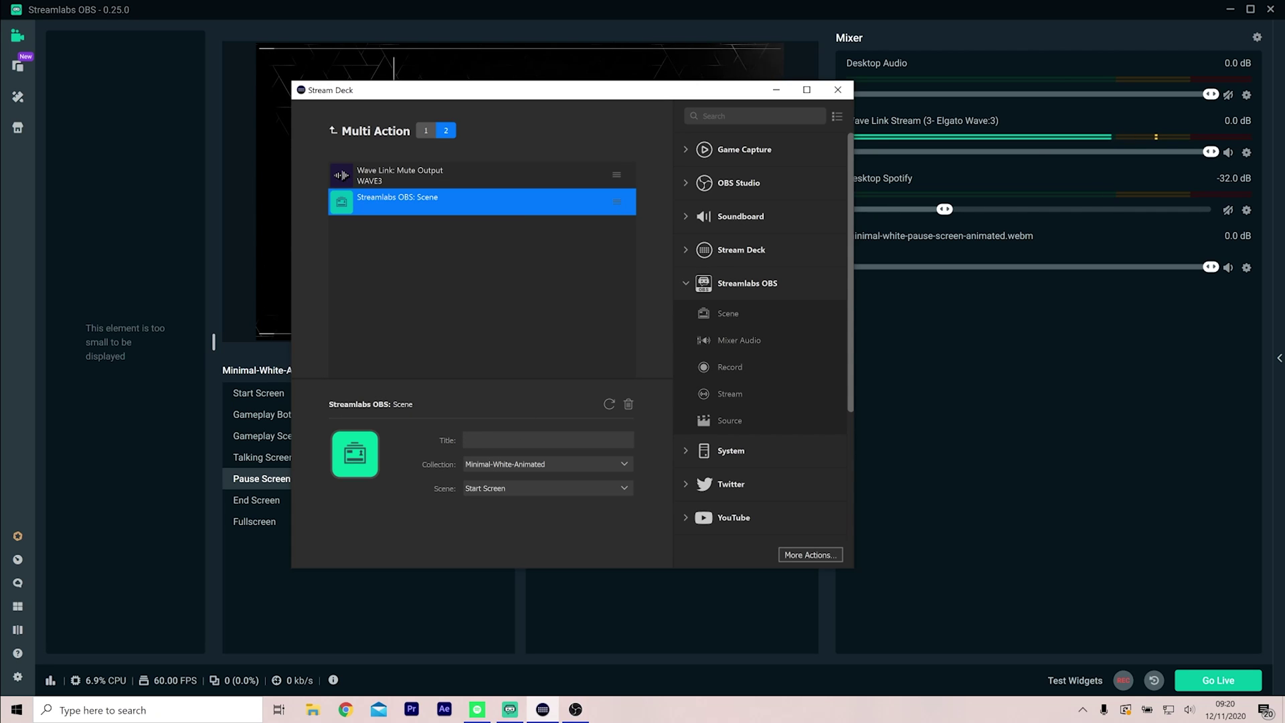
pyautogui.write('BOTTOM')
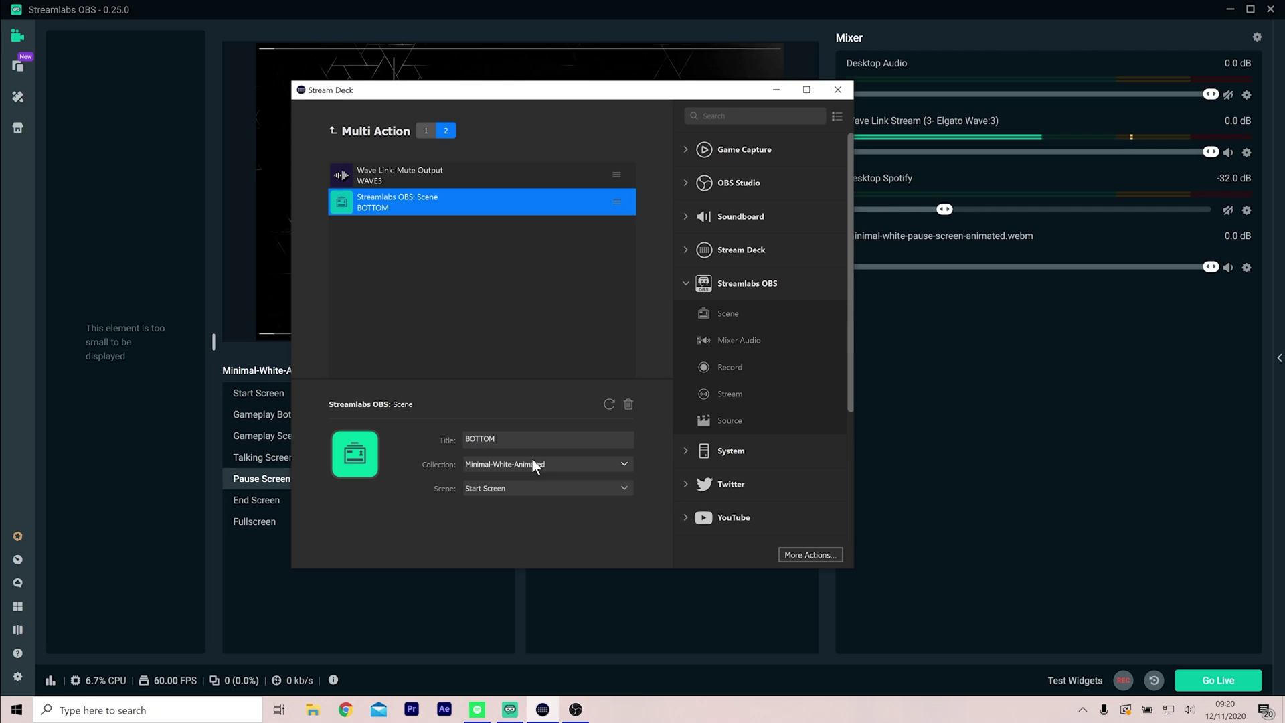
pyautogui.click(519, 488)
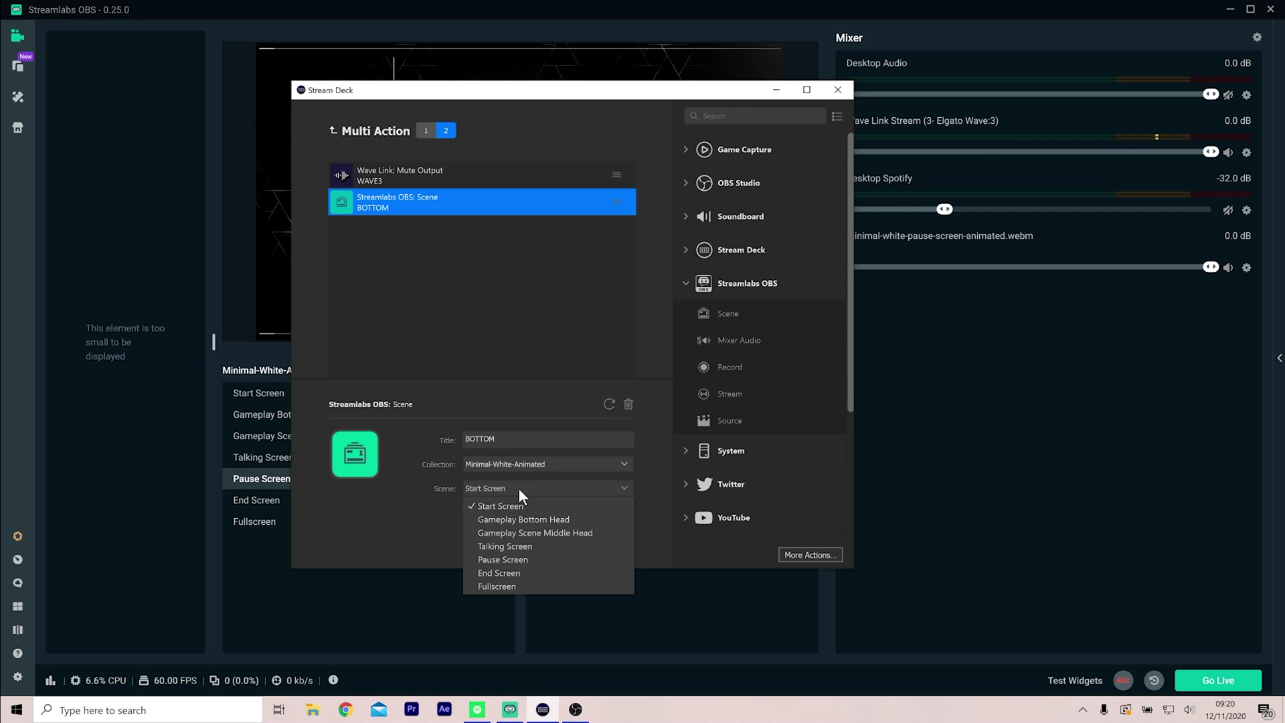
pyautogui.click(544, 519)
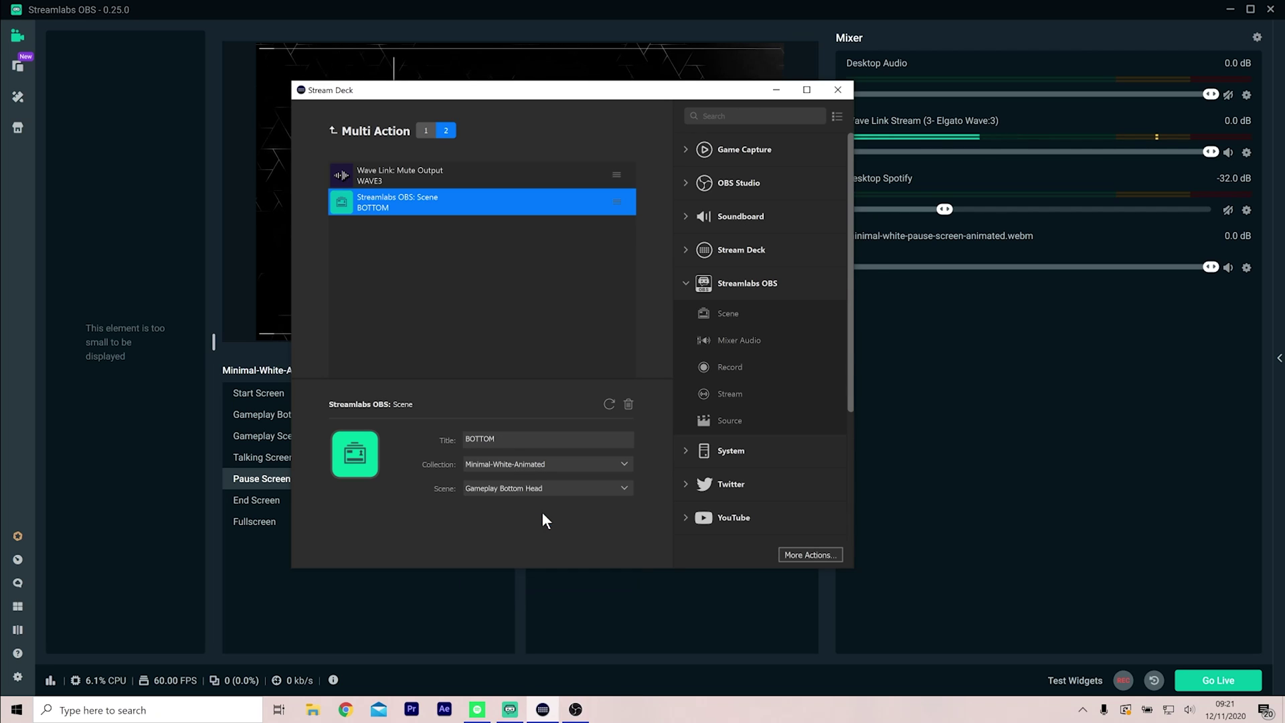
# Return to the key layout and enter PAUSE as the Multi Action Switch key's title
pyautogui.click(333, 132)
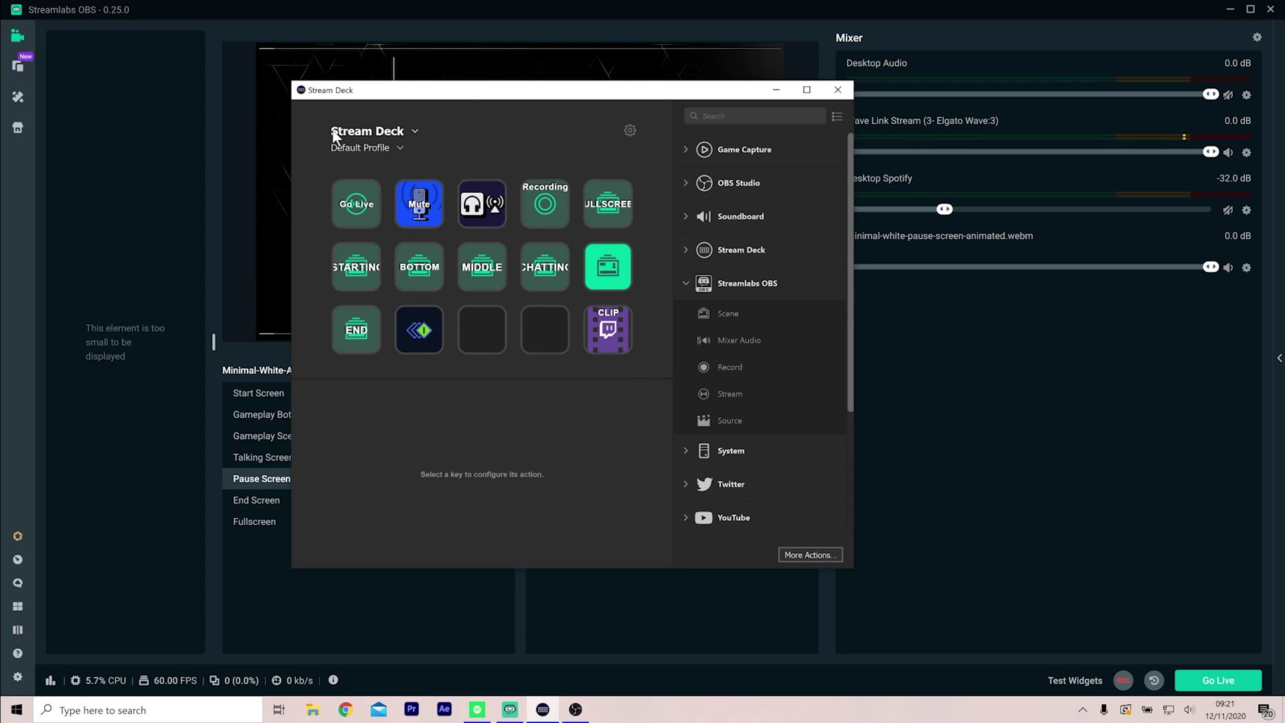
pyautogui.moveTo(461, 100); pyautogui.dragTo(962, 177)
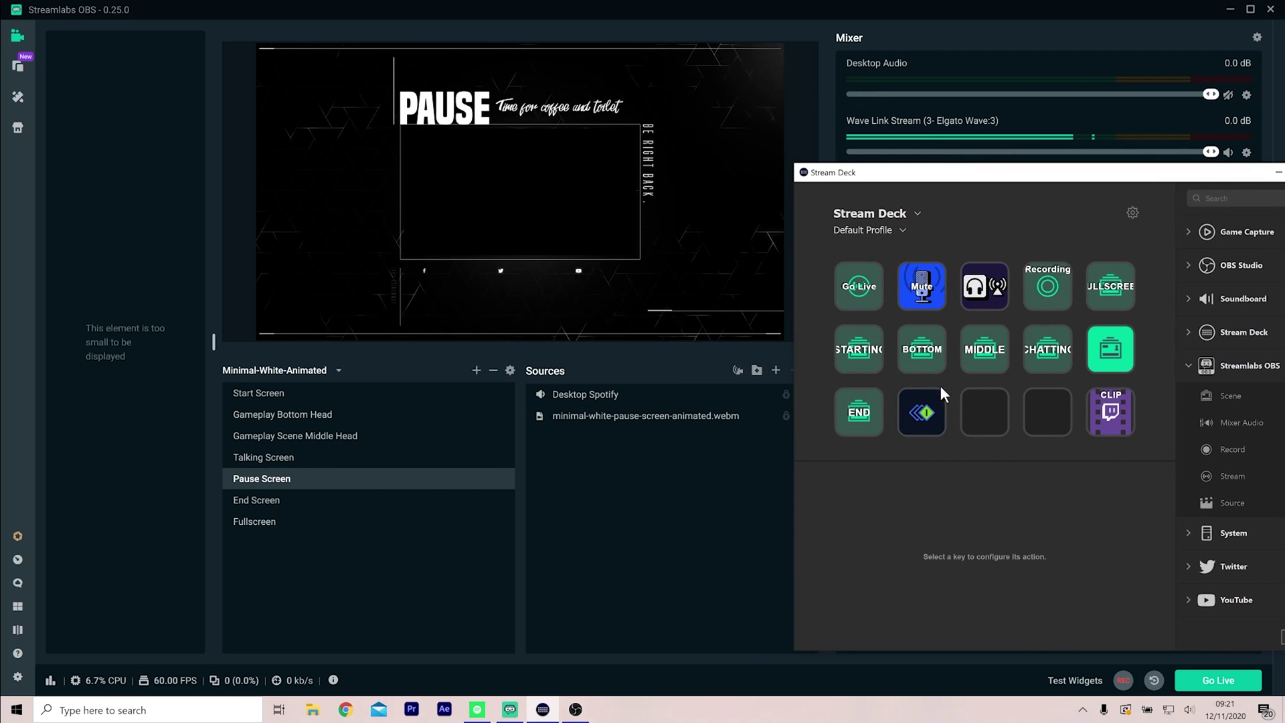
pyautogui.click(922, 411)
pyautogui.click(957, 520)
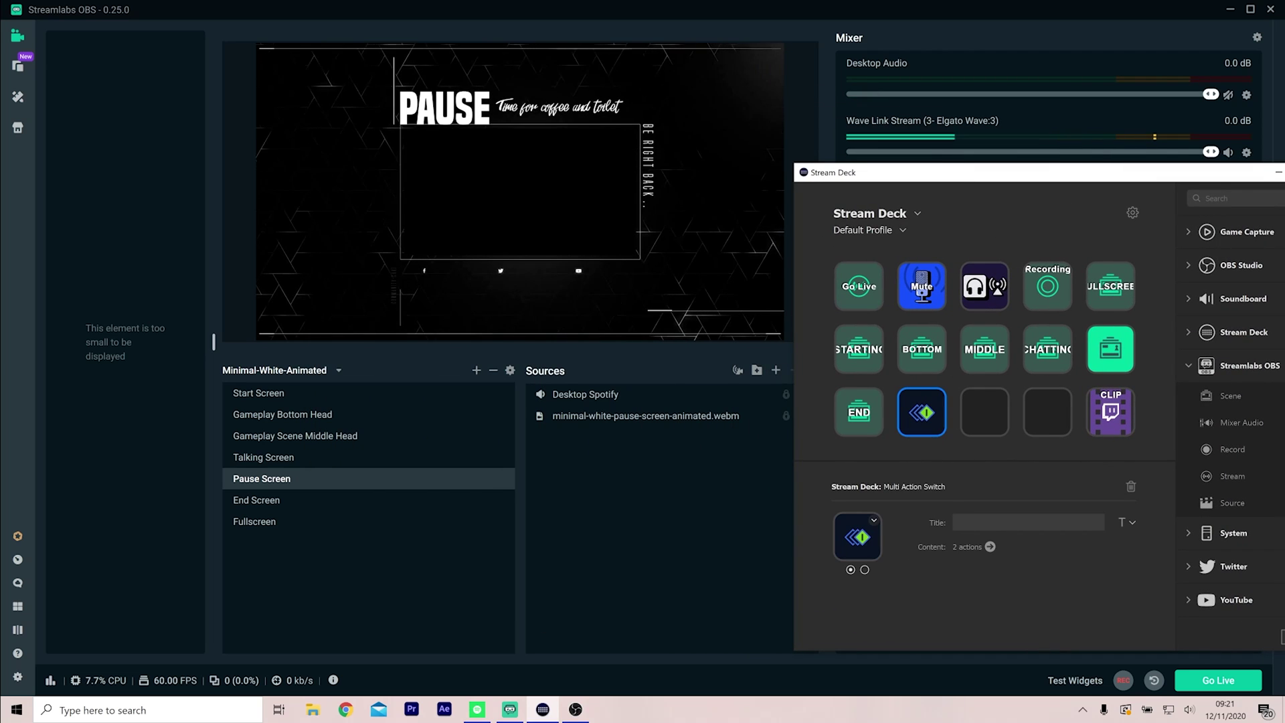
pyautogui.write('PAUSE')
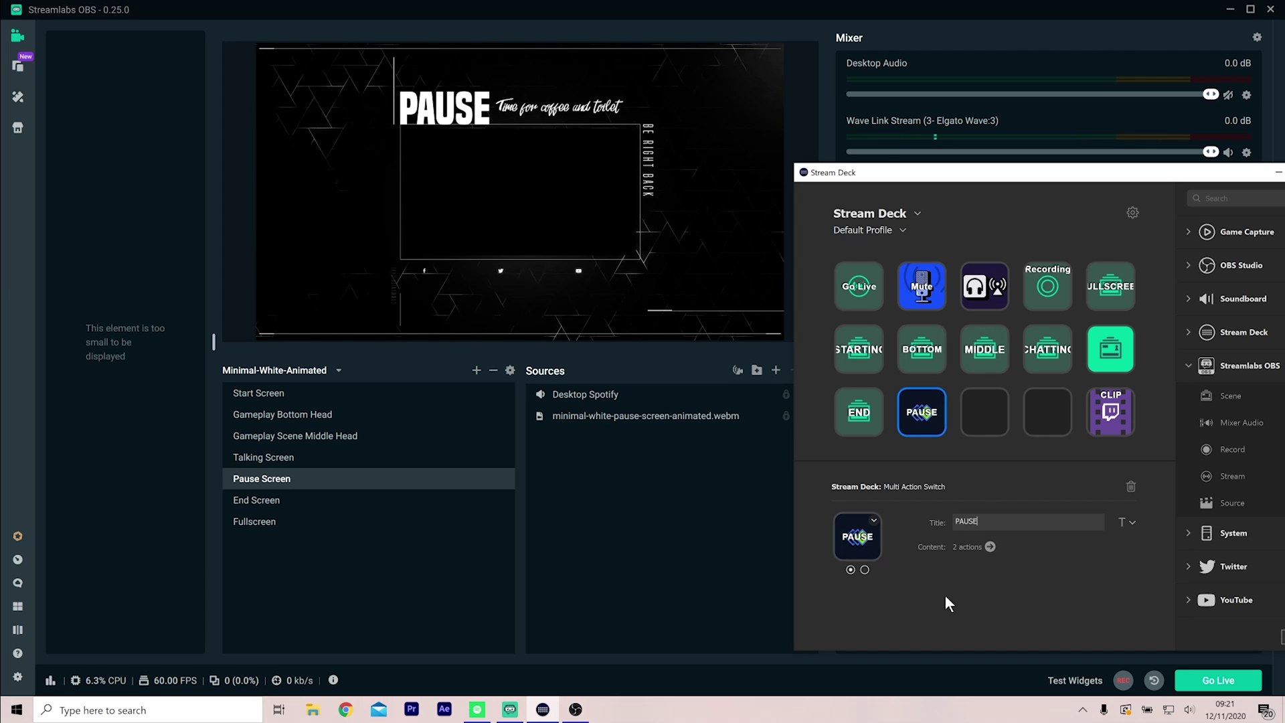
# Delete the old Pause Screen scene key and move the PAUSE switch into its slot
pyautogui.click(1110, 356)
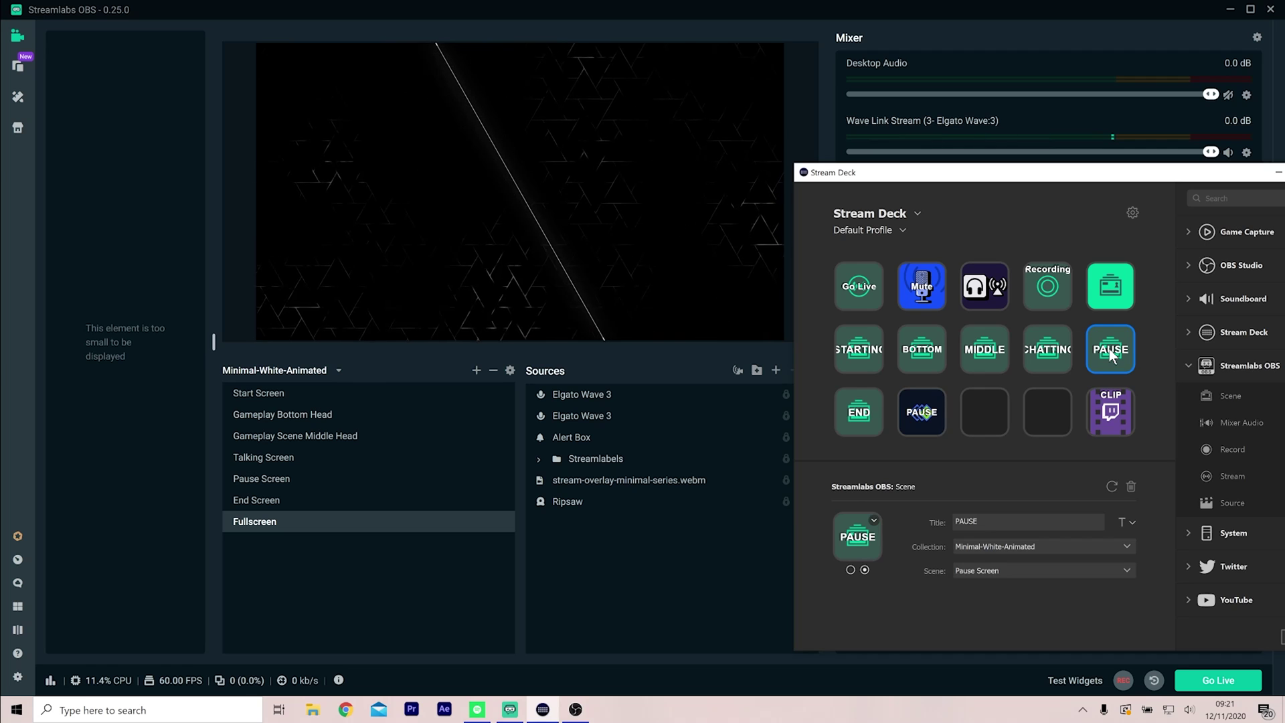
pyautogui.press('Delete')
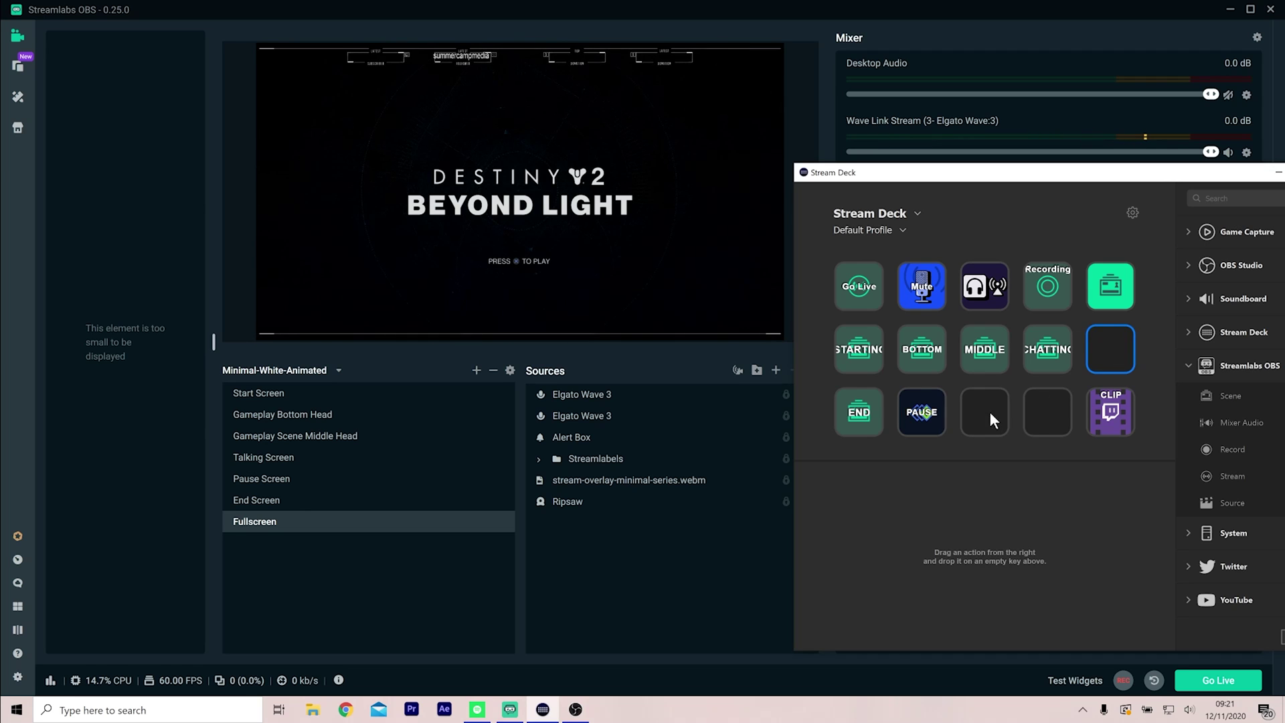
pyautogui.moveTo(921, 412); pyautogui.dragTo(1104, 353)
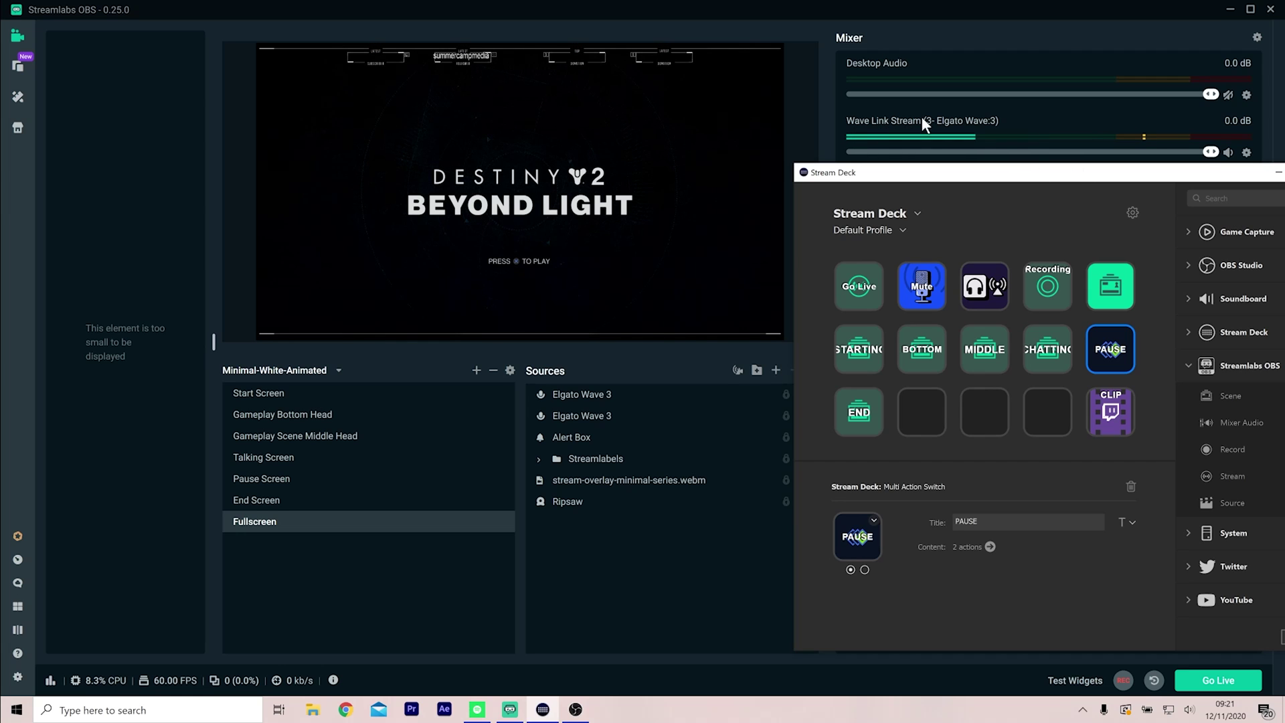
pyautogui.moveTo(1024, 167); pyautogui.dragTo(1026, 192)
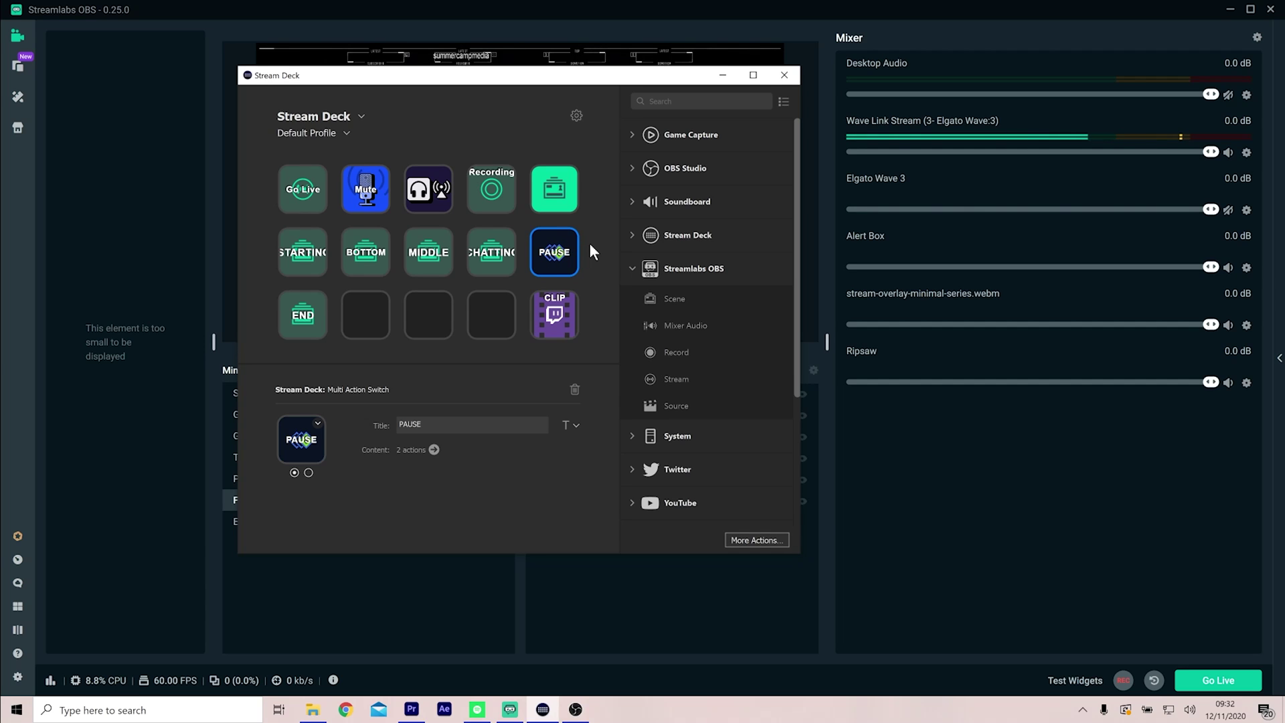
# Start Spotify music playing in the background, then reposition the Stream Deck window
pyautogui.moveTo(546, 77); pyautogui.dragTo(753, 303)
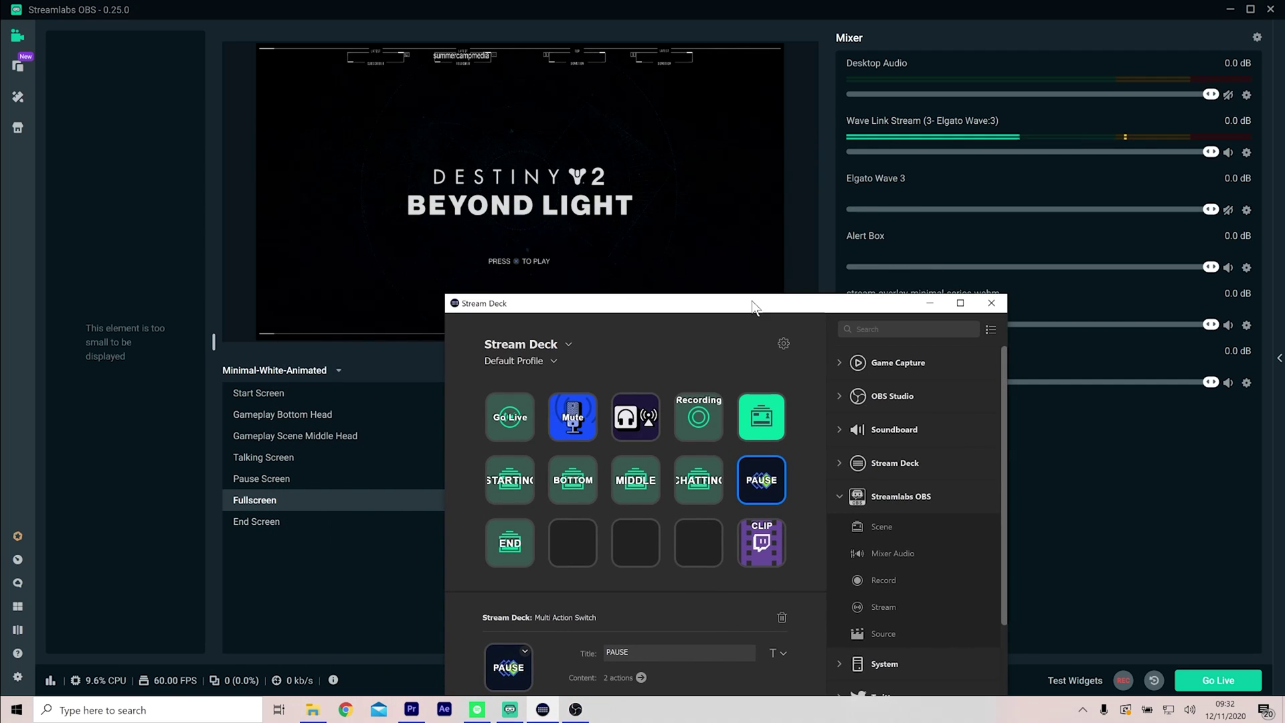
pyautogui.click(478, 711)
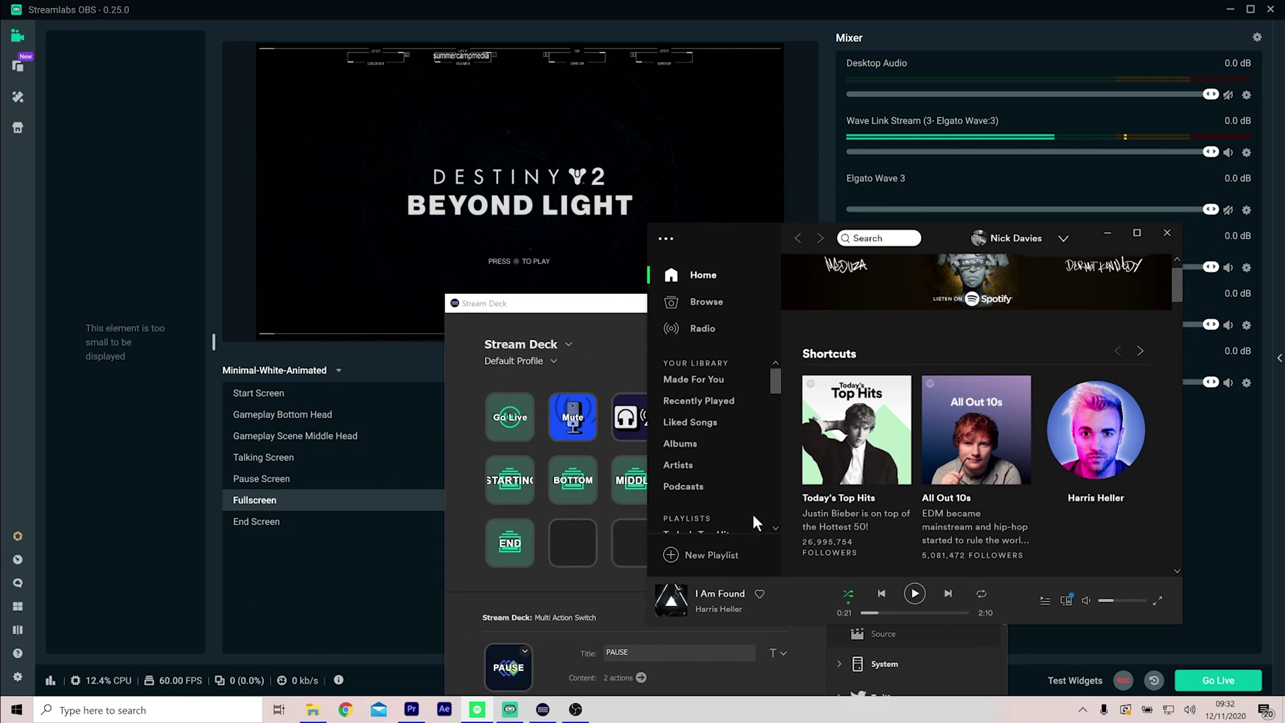
pyautogui.click(917, 595)
pyautogui.click(1106, 235)
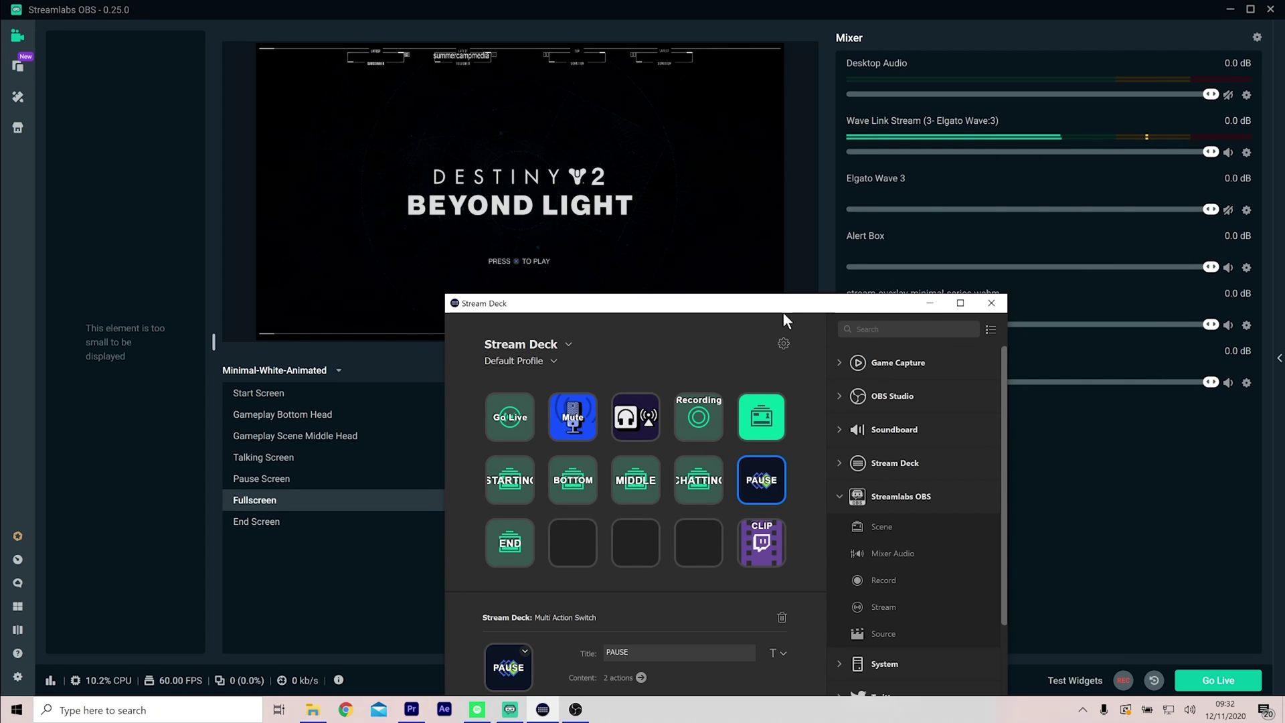
pyautogui.moveTo(766, 303); pyautogui.dragTo(1014, 218)
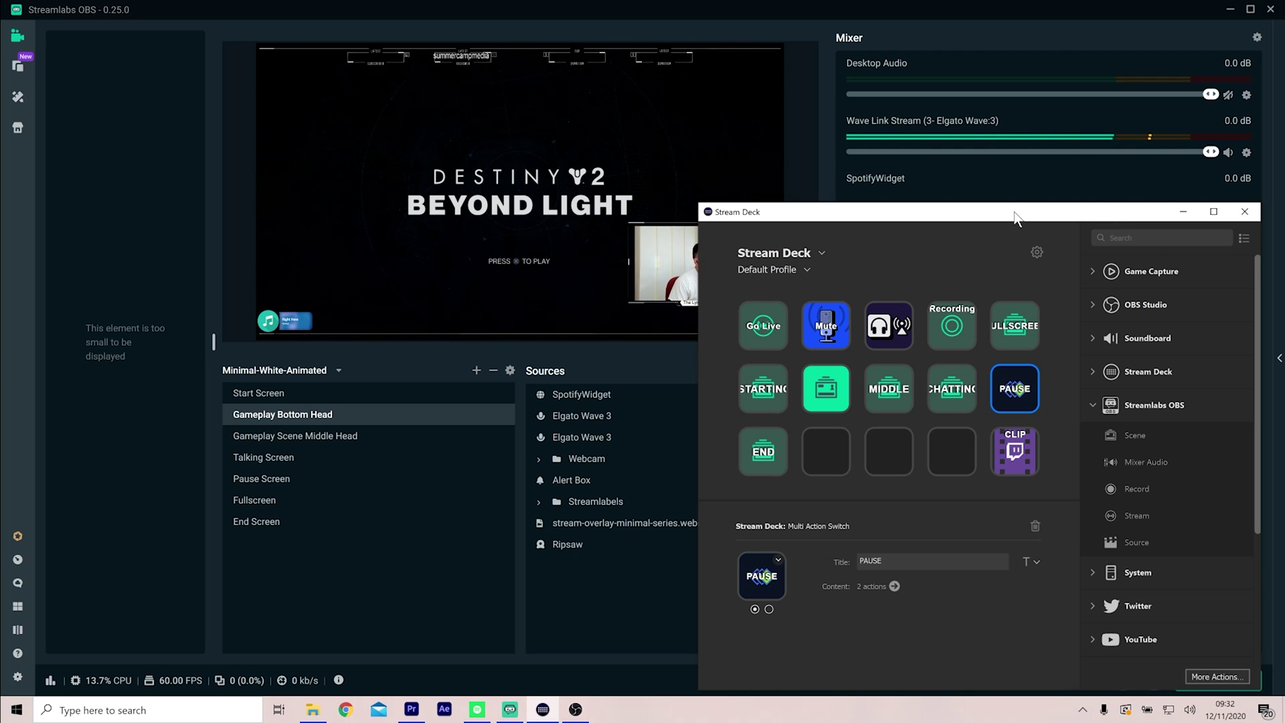
pyautogui.moveTo(1014, 218); pyautogui.dragTo(568, 345)
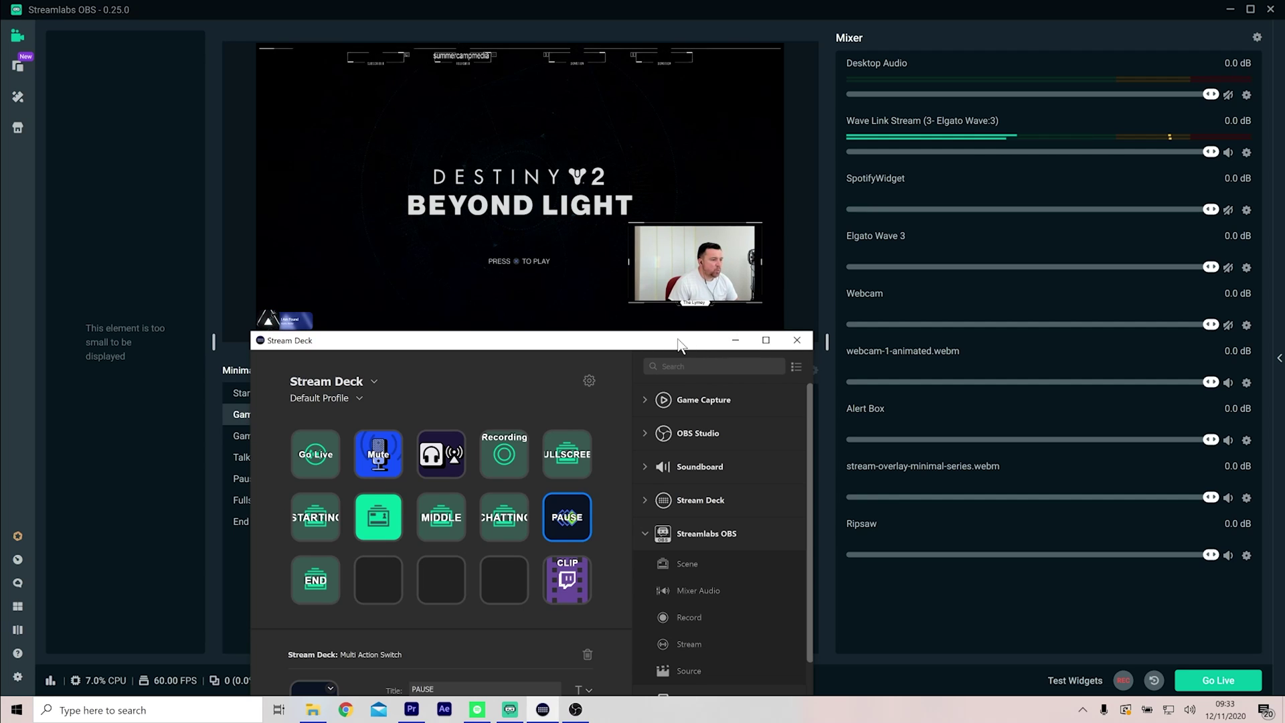
pyautogui.moveTo(678, 344); pyautogui.dragTo(688, 15)
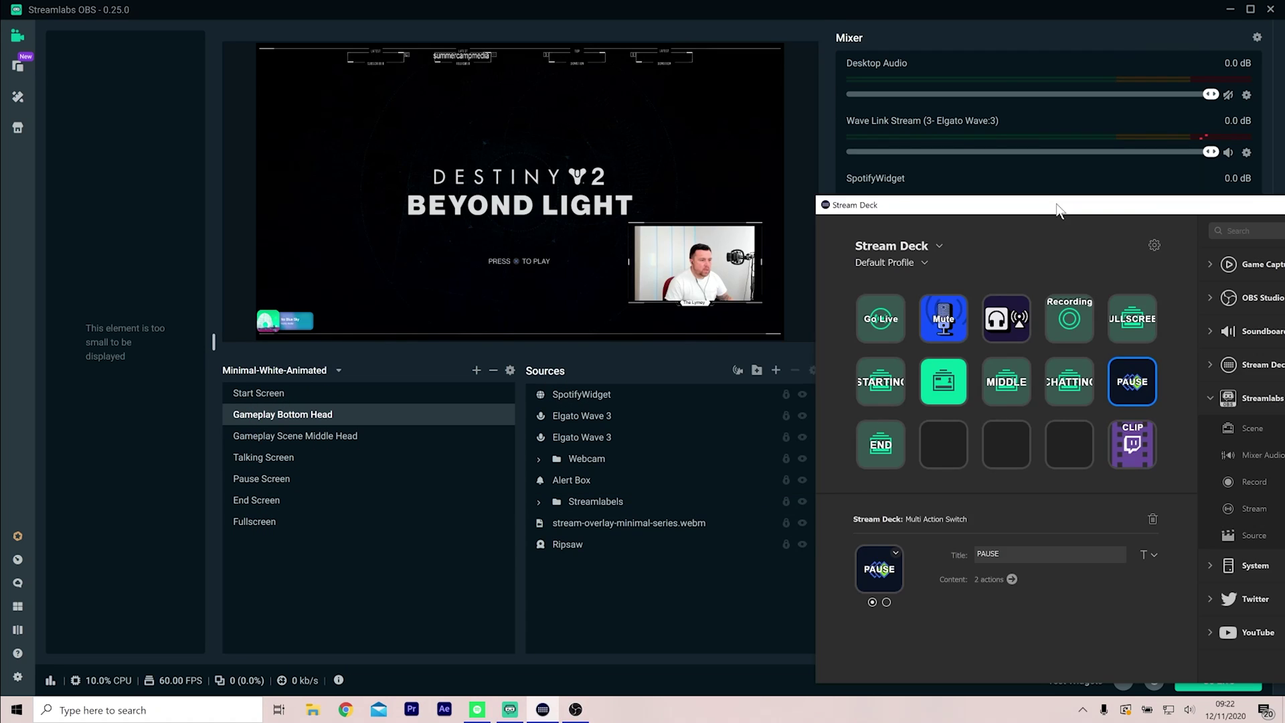
pyautogui.moveTo(1060, 210); pyautogui.dragTo(1031, 92)
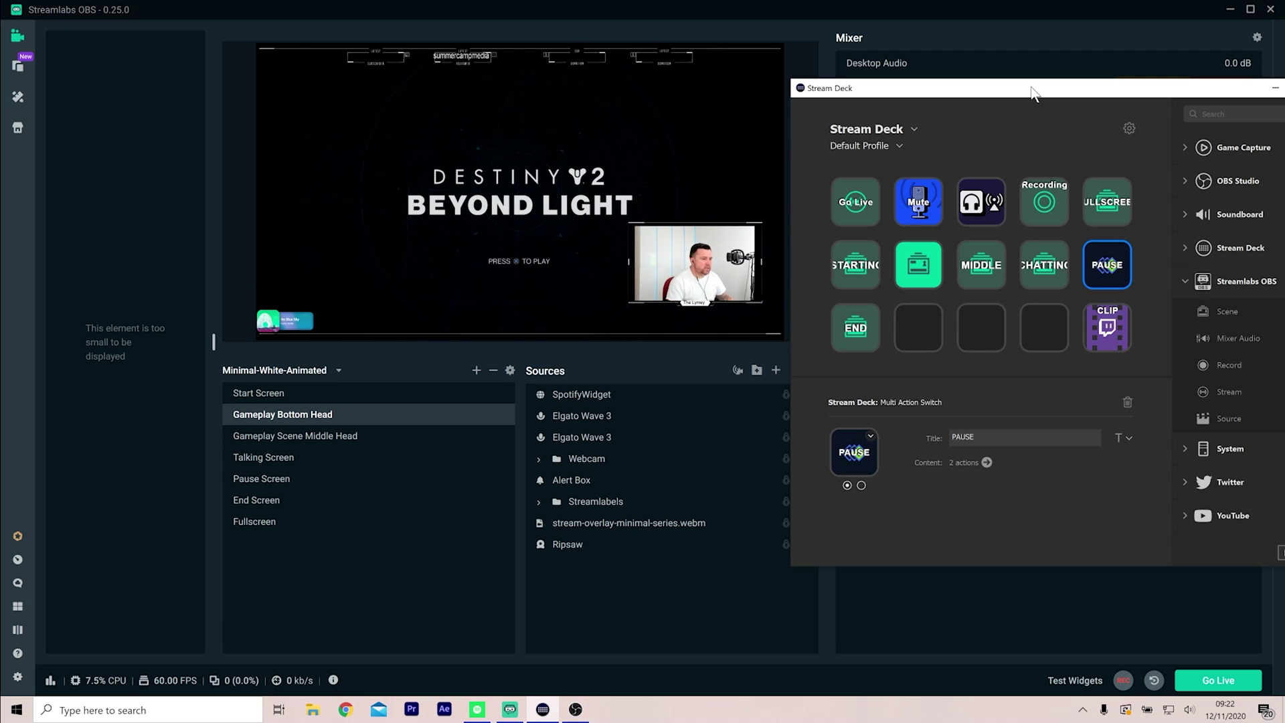
pyautogui.moveTo(1031, 92); pyautogui.dragTo(756, 95)
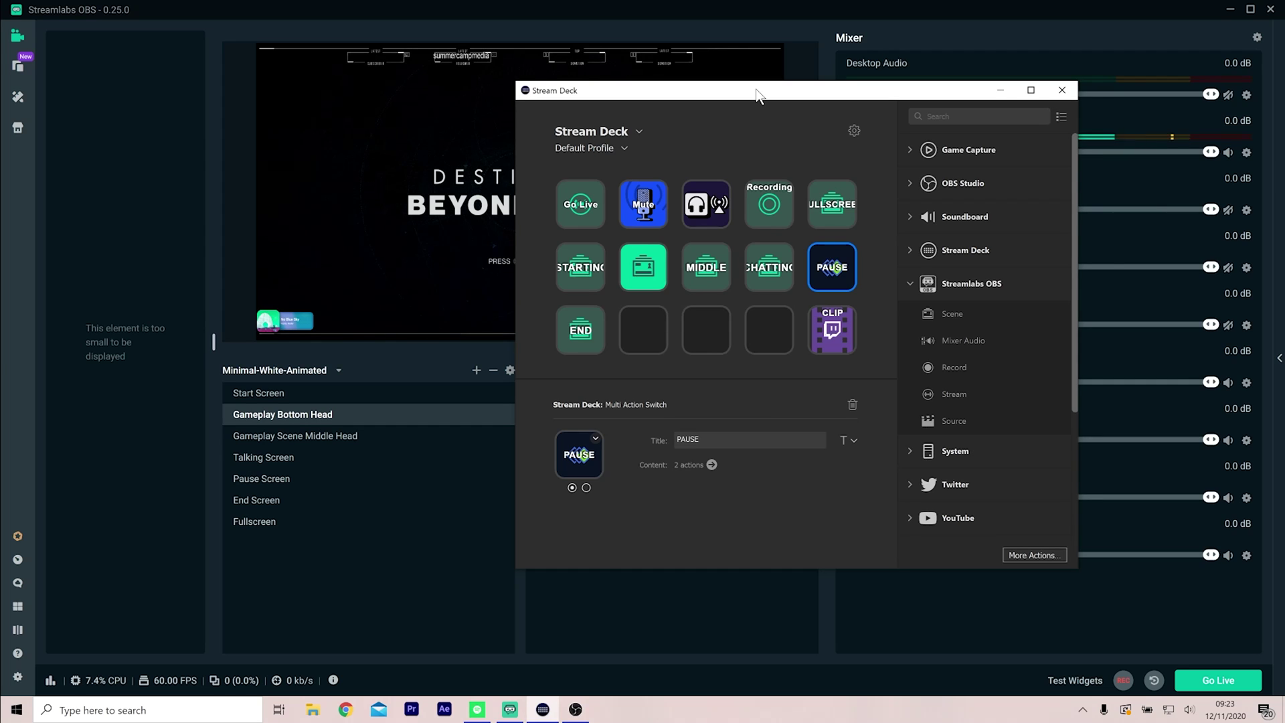
pyautogui.moveTo(756, 96); pyautogui.dragTo(1237, 245)
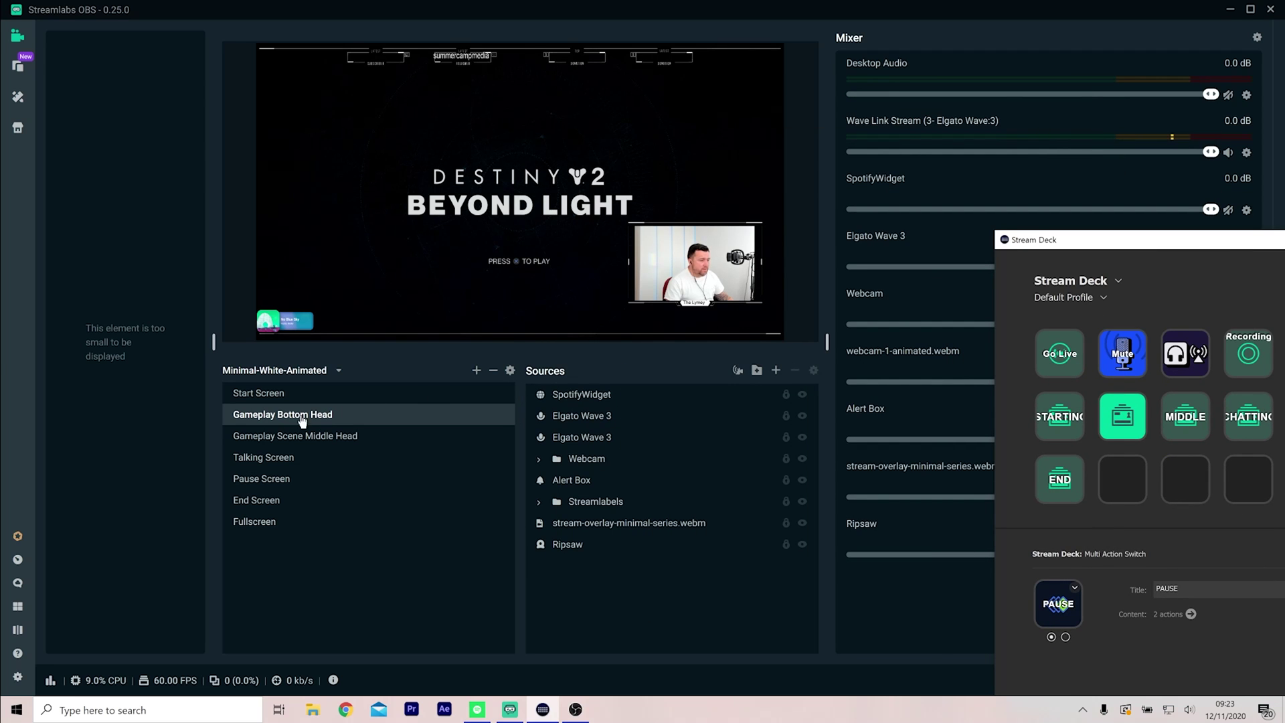
# Show Pause Screen, toggle the Wave Link Stream mute off and on, then go to Talking Screen via Start Screen
pyautogui.click(259, 480)
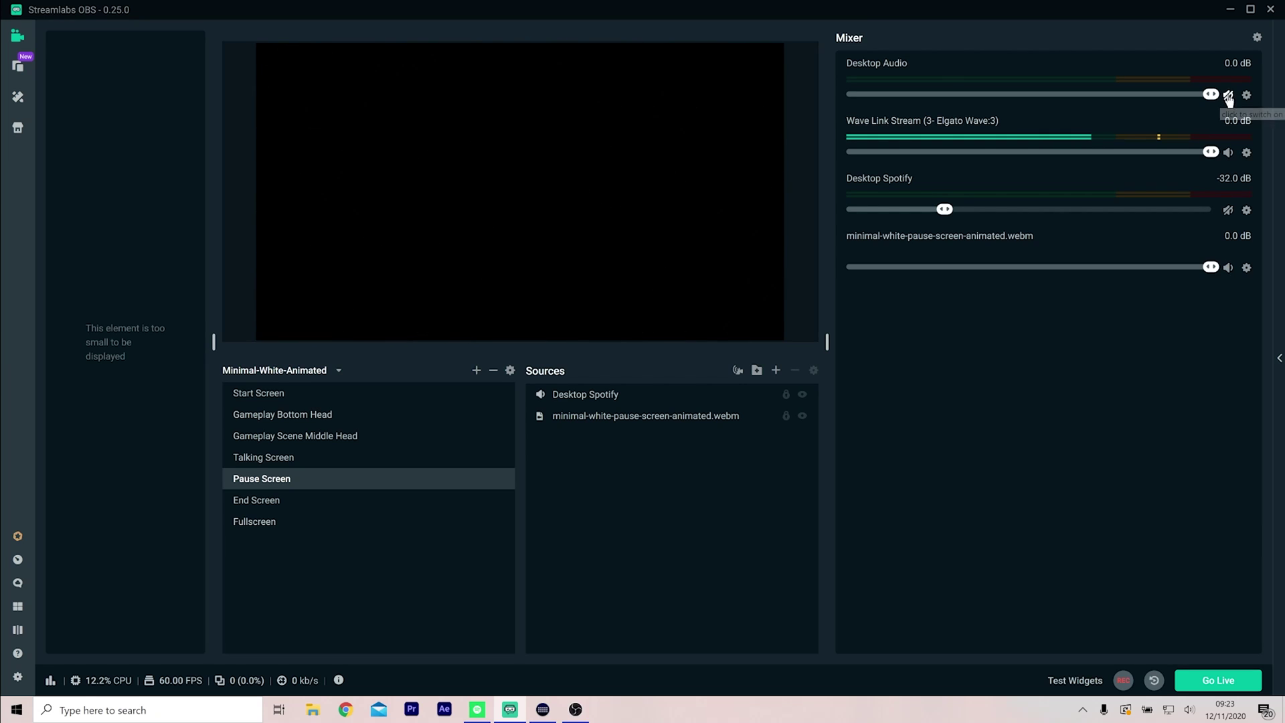
pyautogui.click(1227, 153)
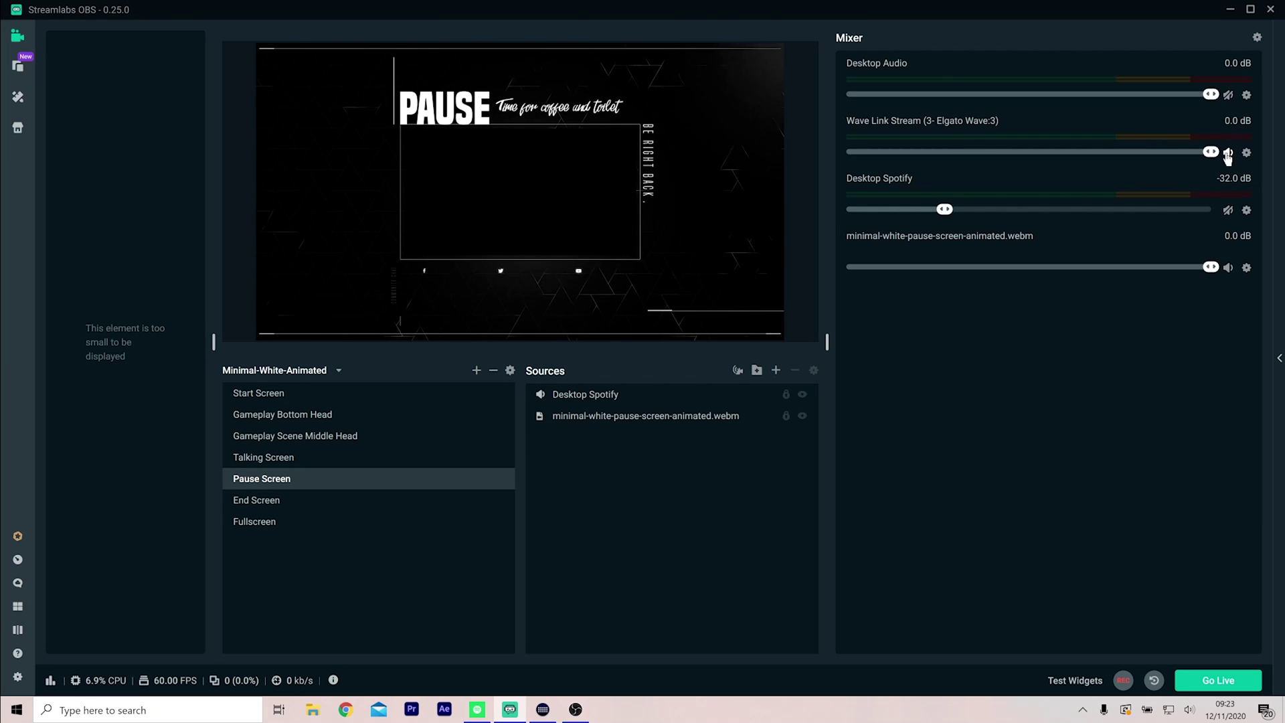
pyautogui.click(1227, 153)
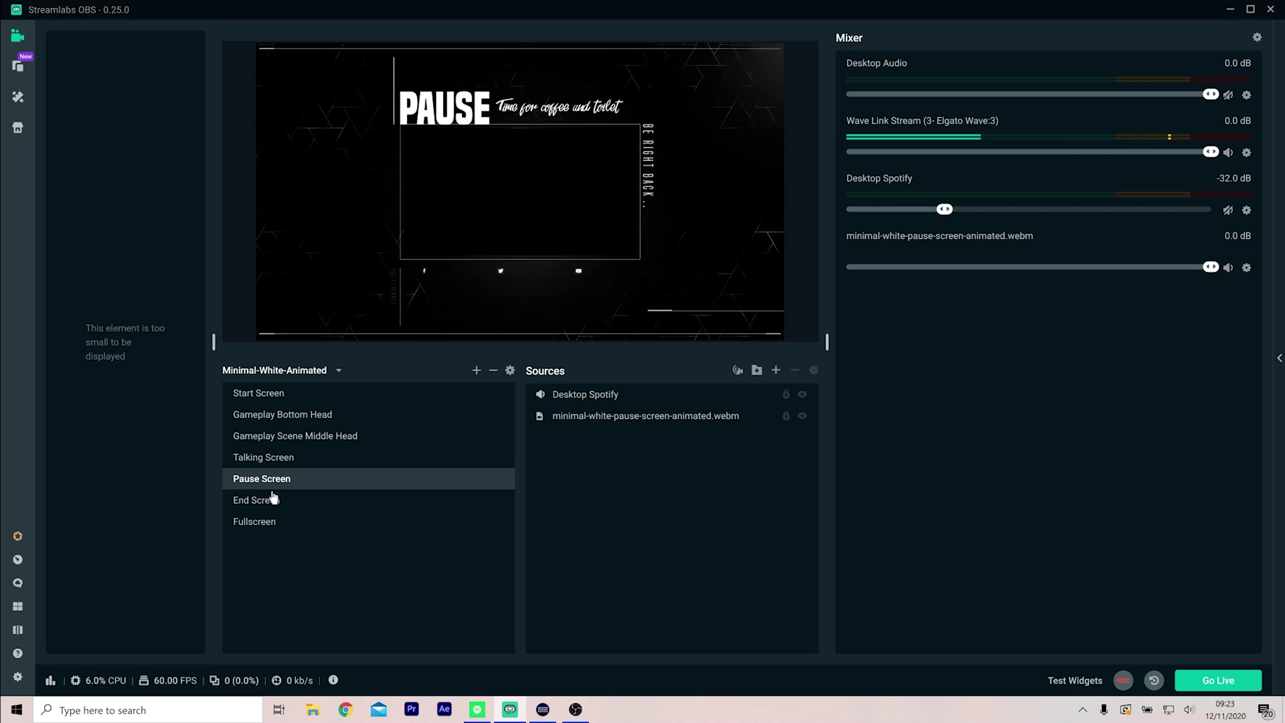
pyautogui.click(261, 396)
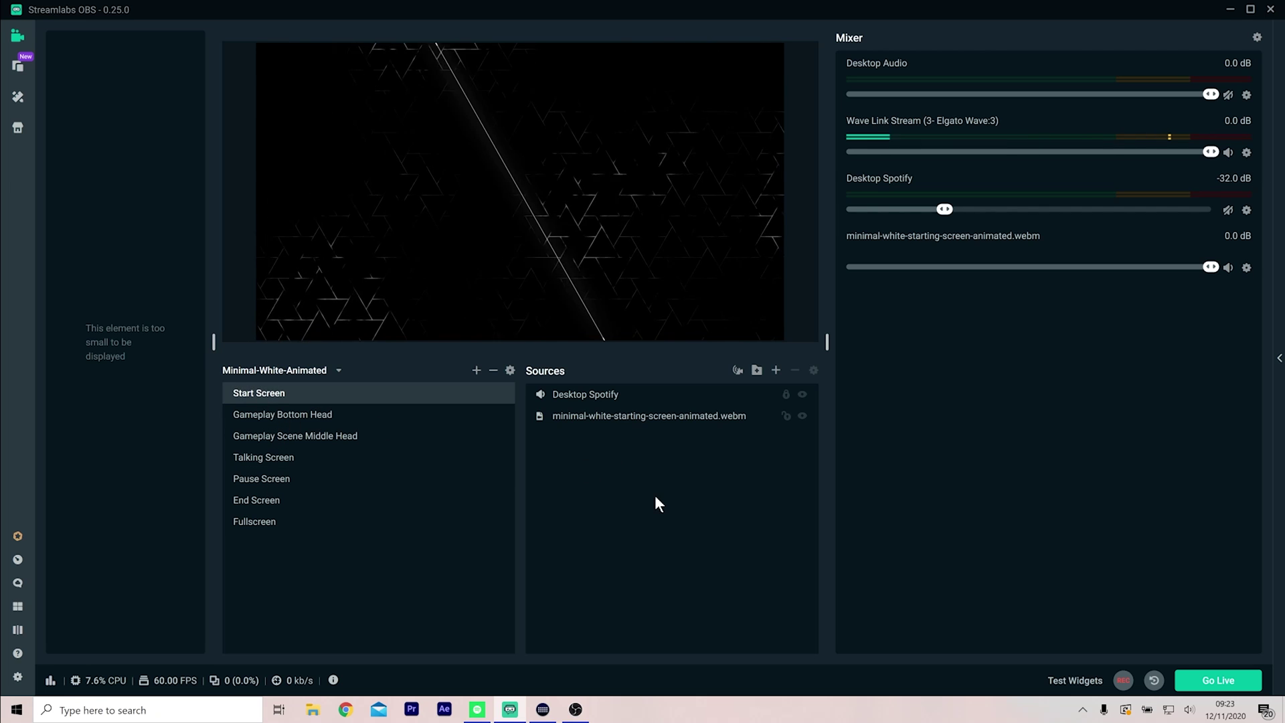
pyautogui.click(372, 458)
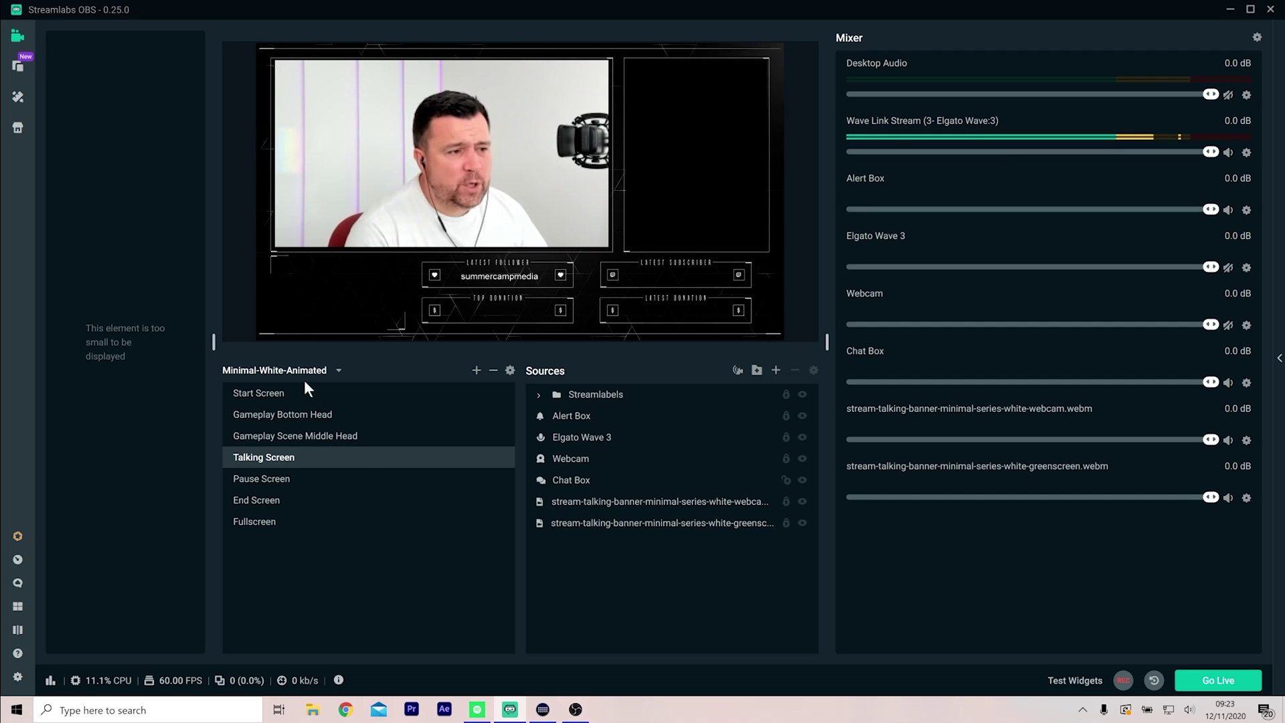
# Make the Pause Screen scene live so its PAUSE coffee-break overlay plays
pyautogui.click(261, 480)
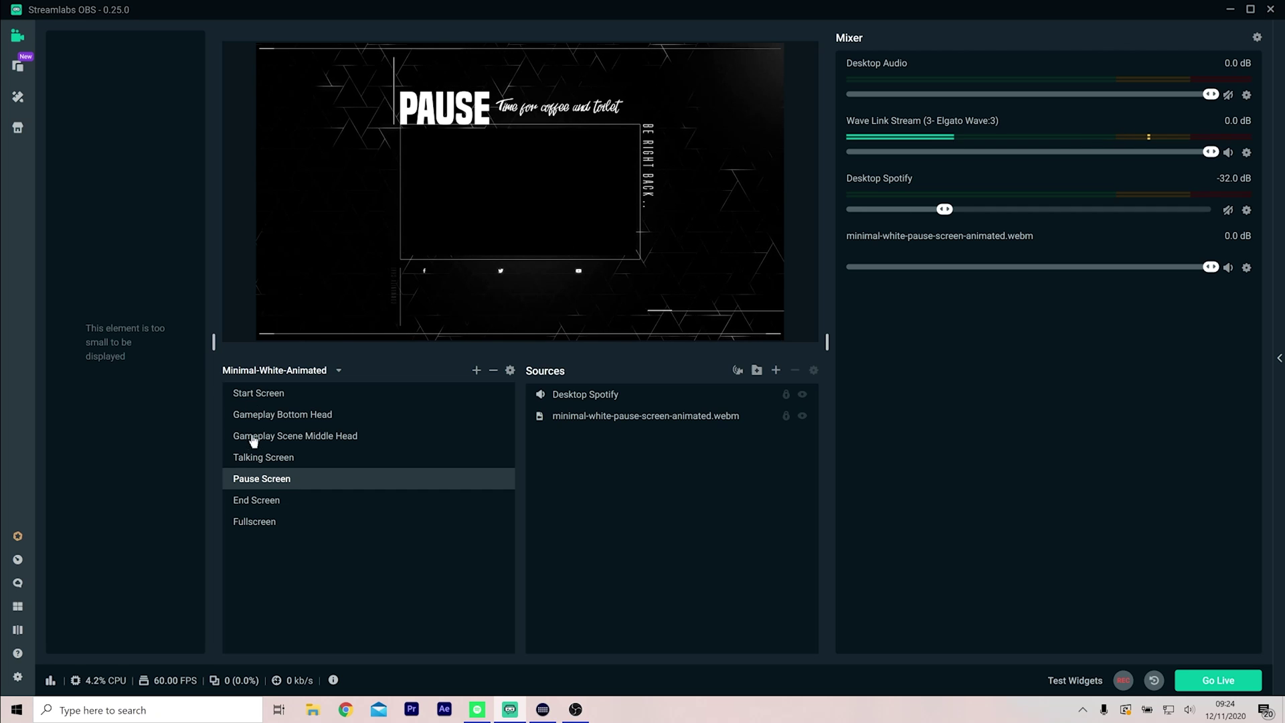
# Return to the Talking Screen scene with its webcam, alert box and chat box
pyautogui.click(264, 458)
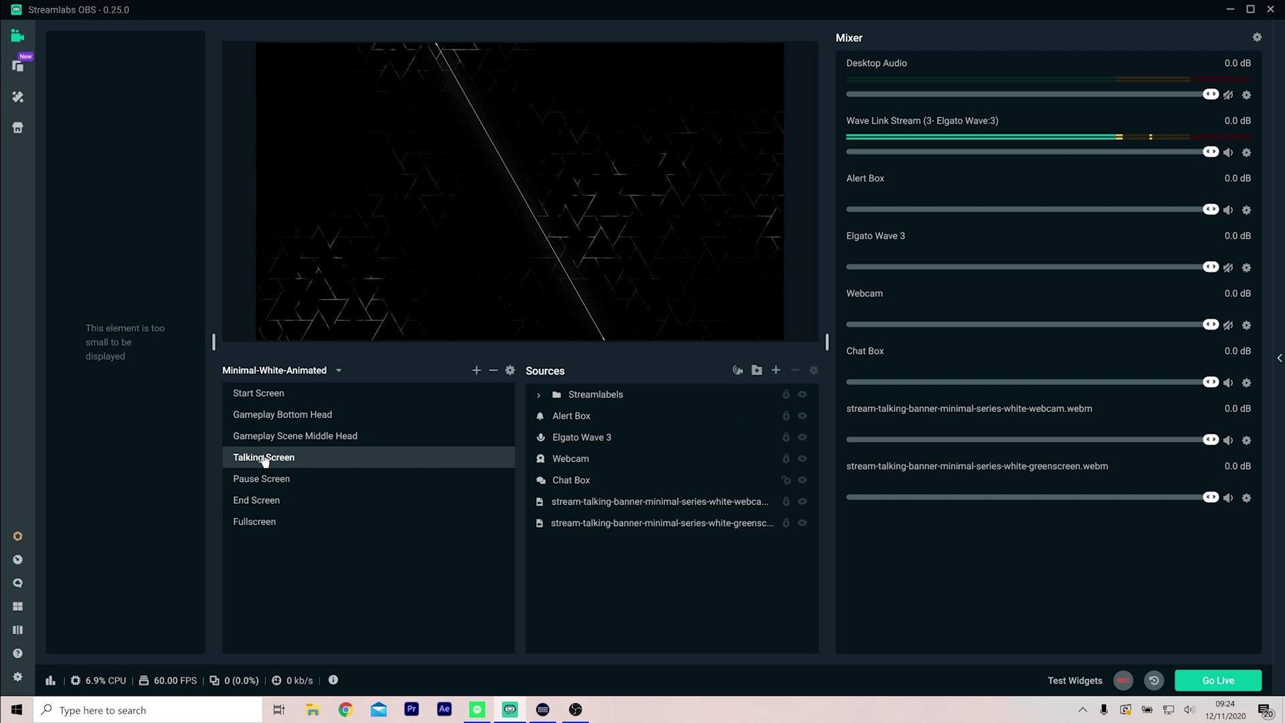